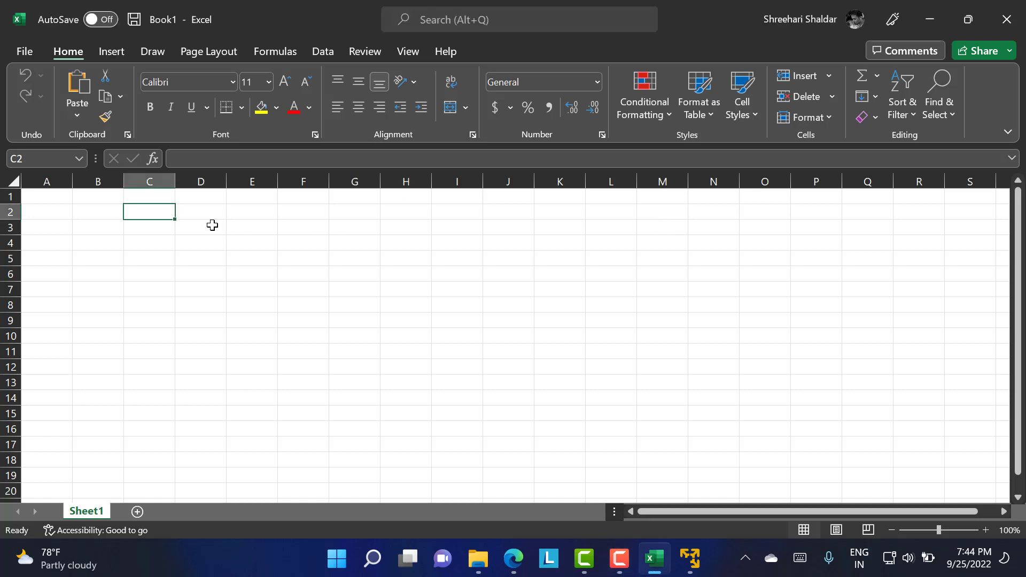
Enter the title 'MRP Parameters for a material types' in C2 and colour it red
type("MRP P")
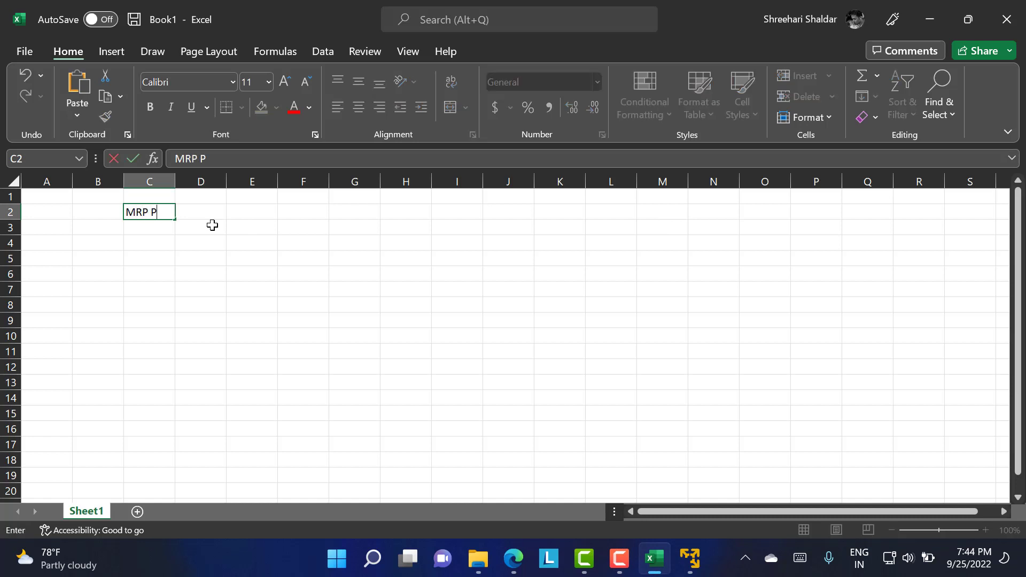
type("arameters ")
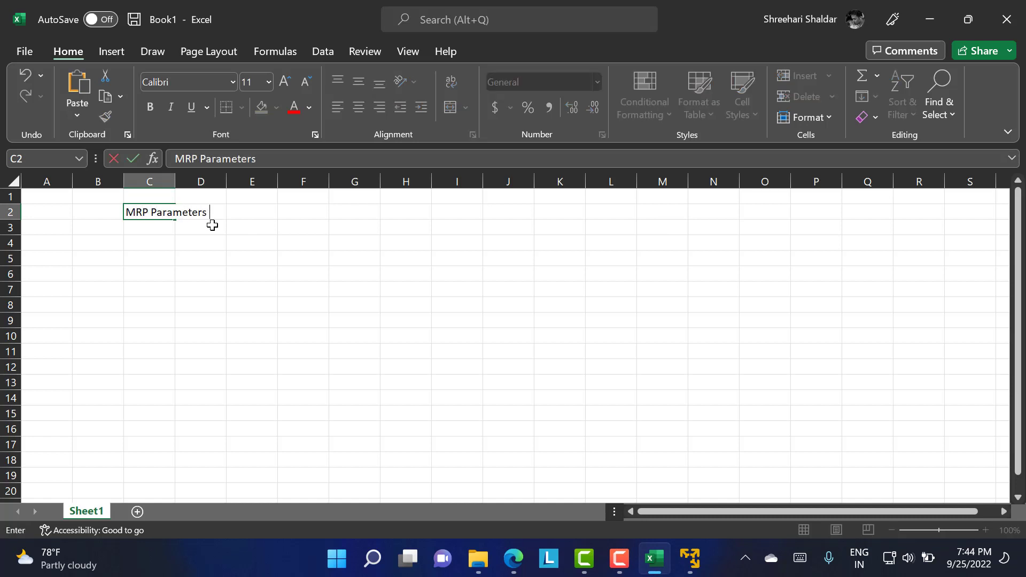
type("for a material t")
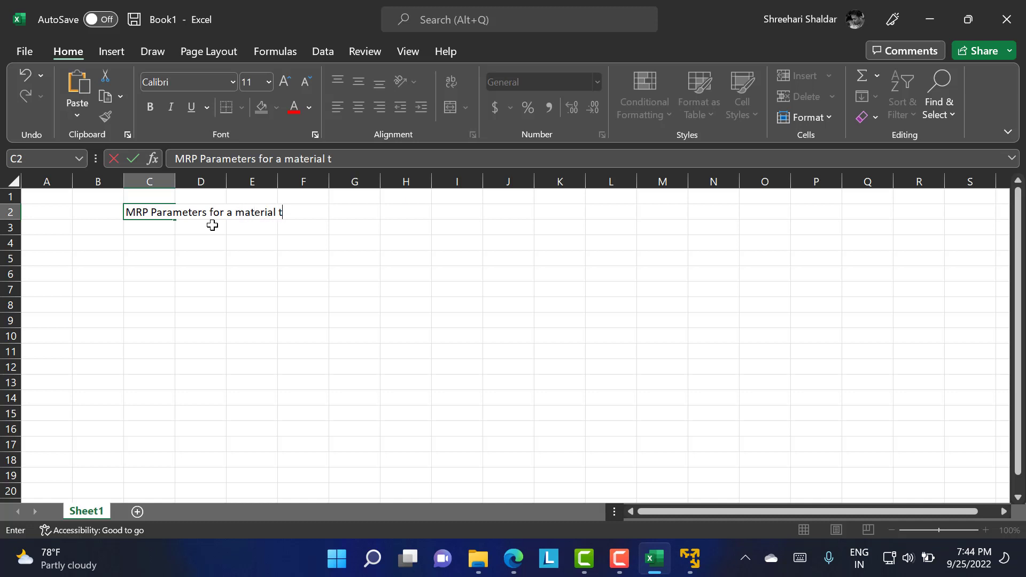
type("ypes")
left_click(203, 282)
left_click(134, 212)
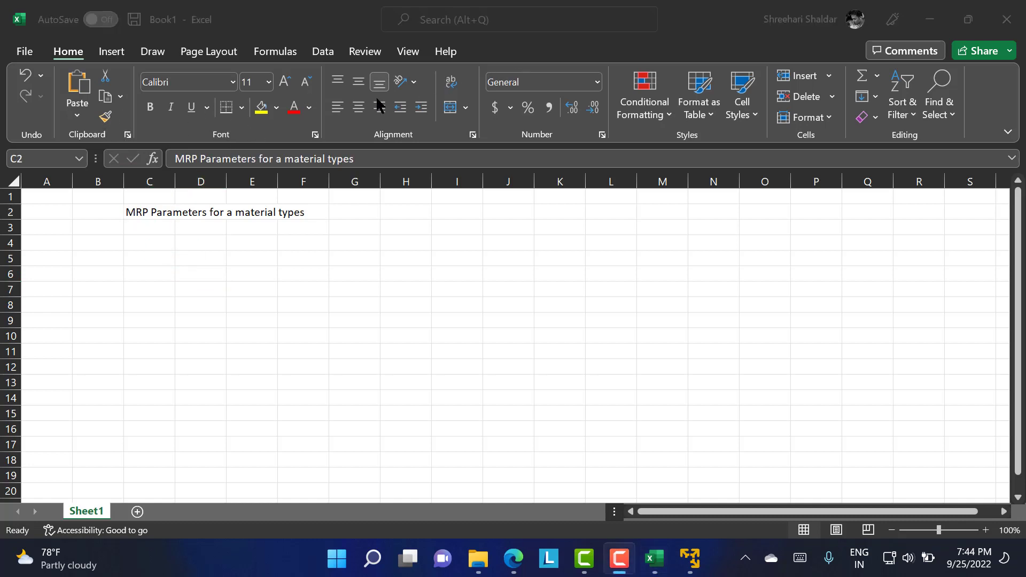
left_click(293, 105)
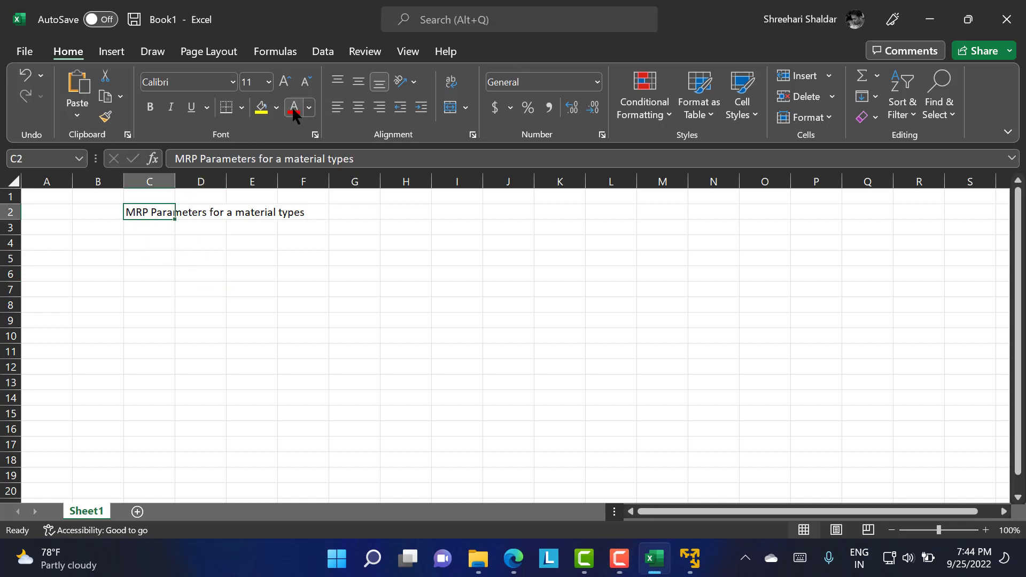
left_click(189, 285)
left_click(135, 249)
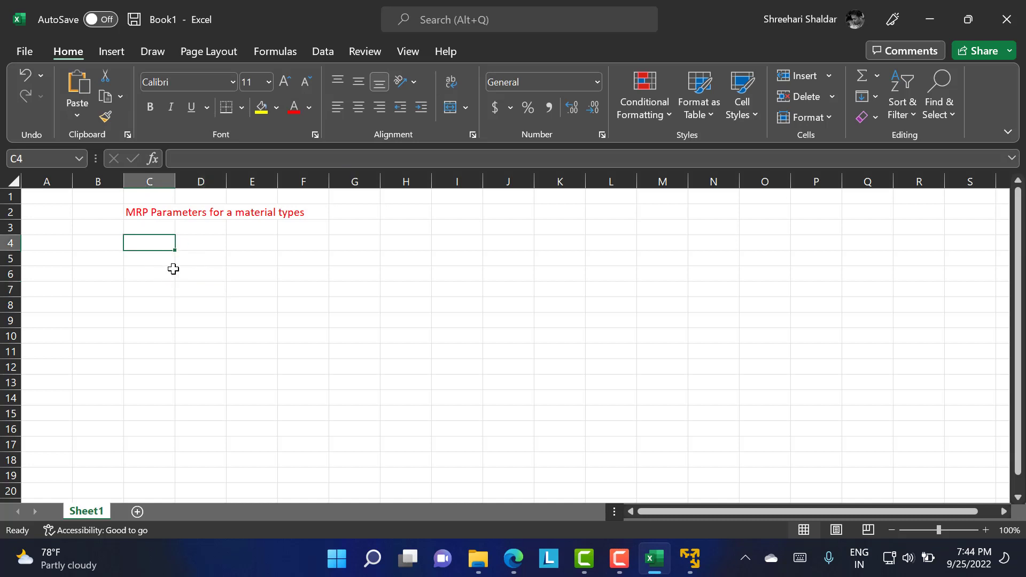
Enter 'MRP: Material Requirement Planning' in cell C4
type("MRP")
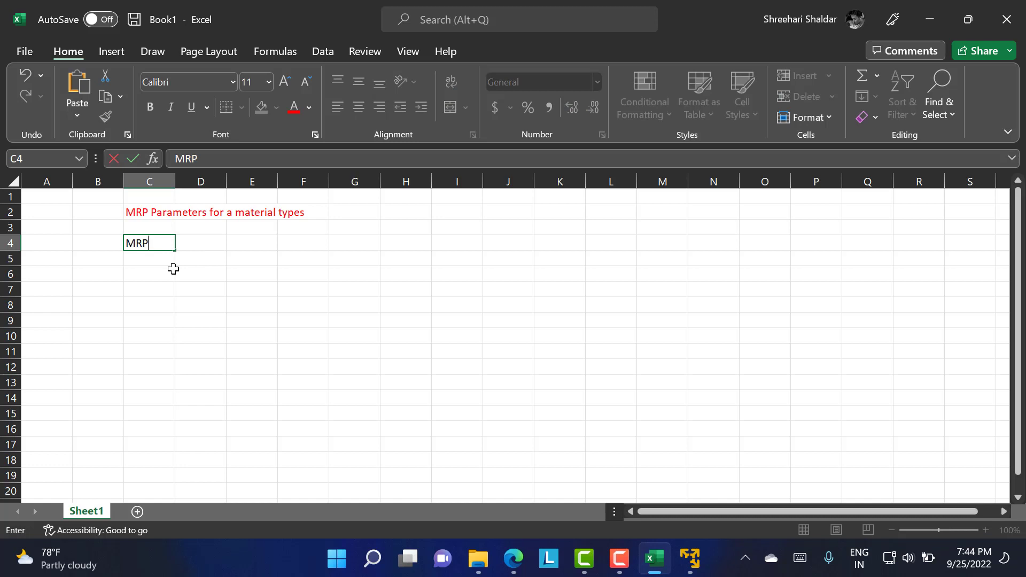
type(": Material Re")
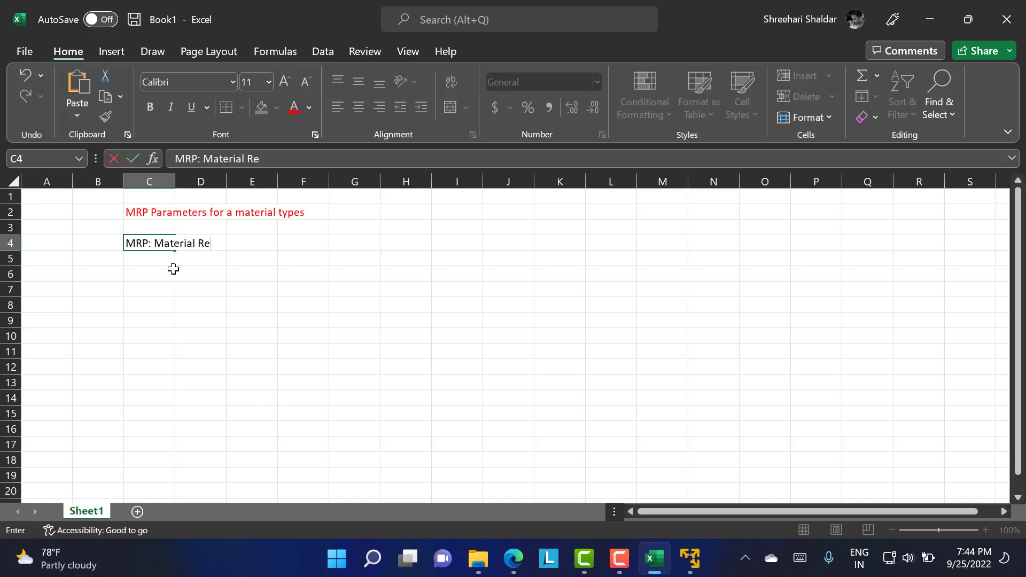
type("quirement Planning")
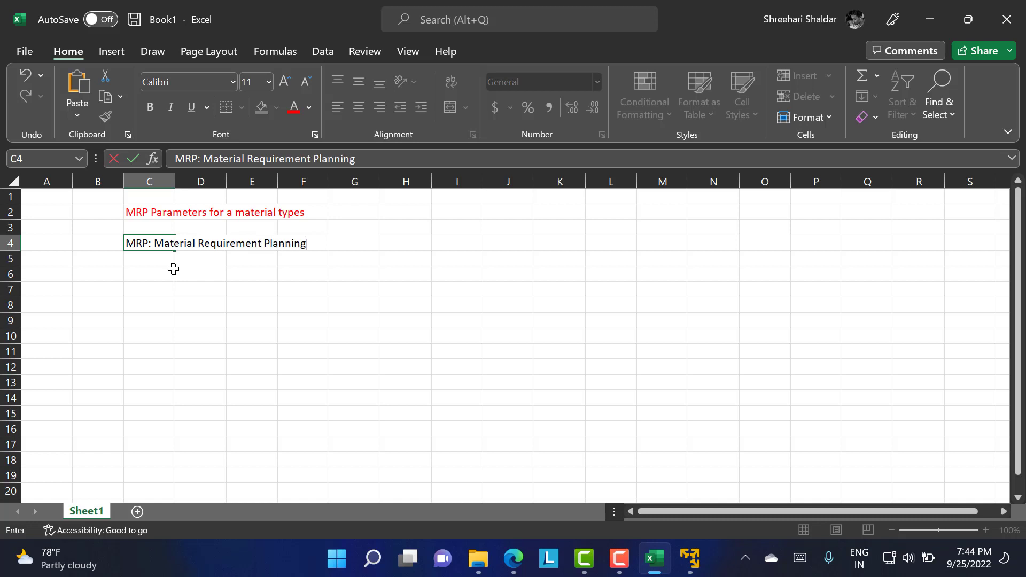
left_click(187, 273)
left_click(199, 287)
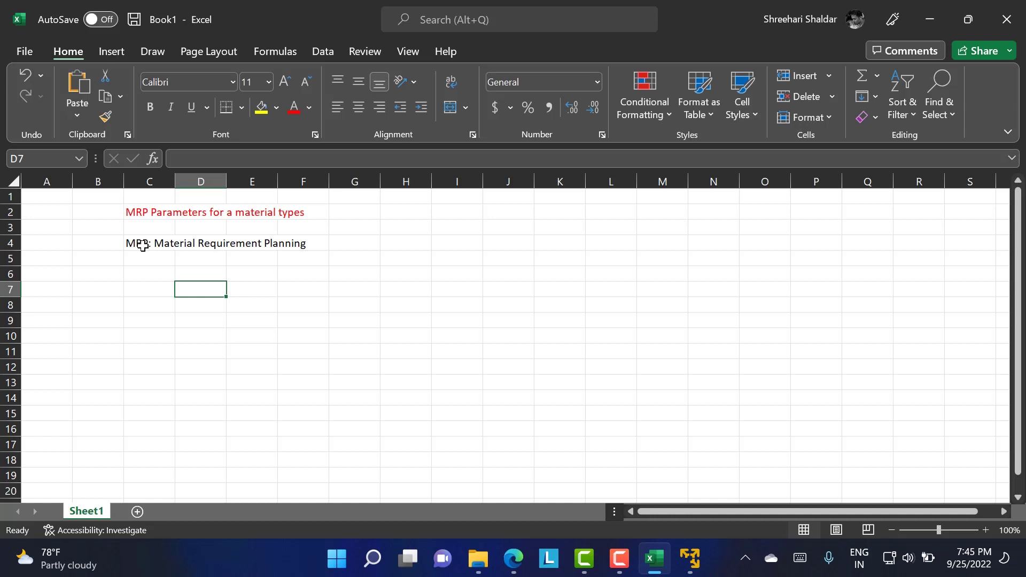
Add the headings MRP in C6 and CBP in F6
left_click(148, 279)
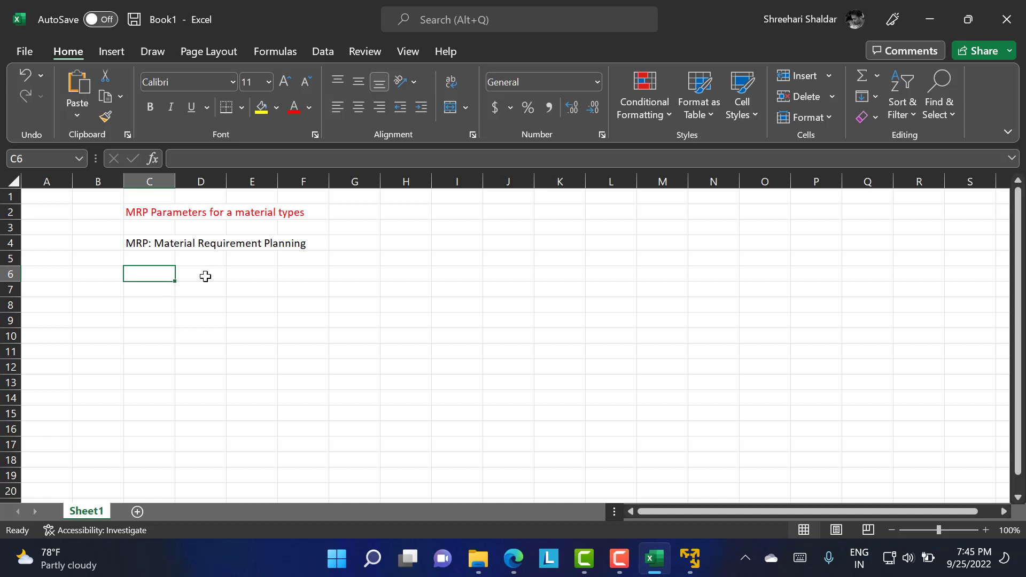
type("MRP")
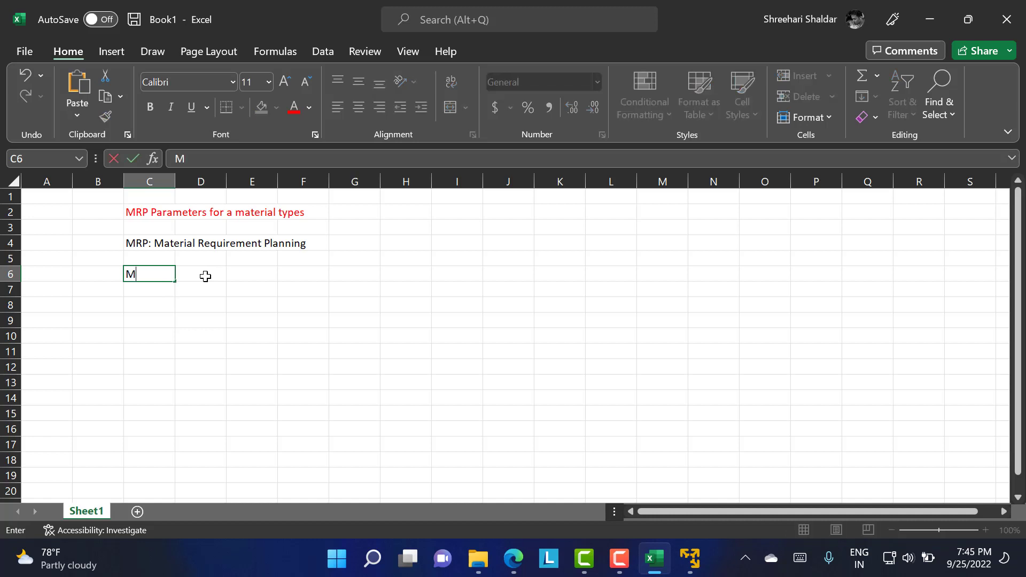
left_click(307, 274)
type("CBP")
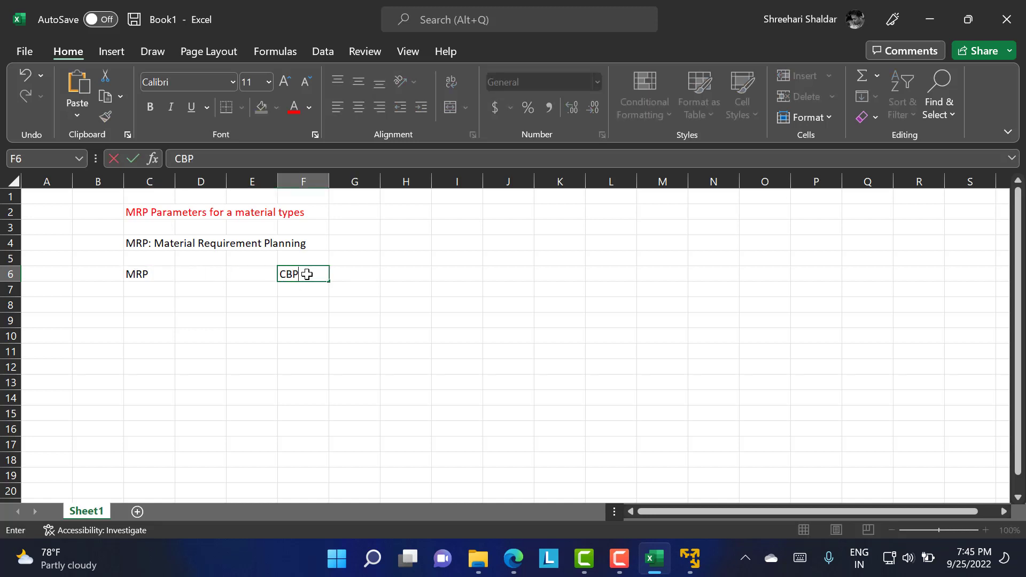
left_click(142, 277)
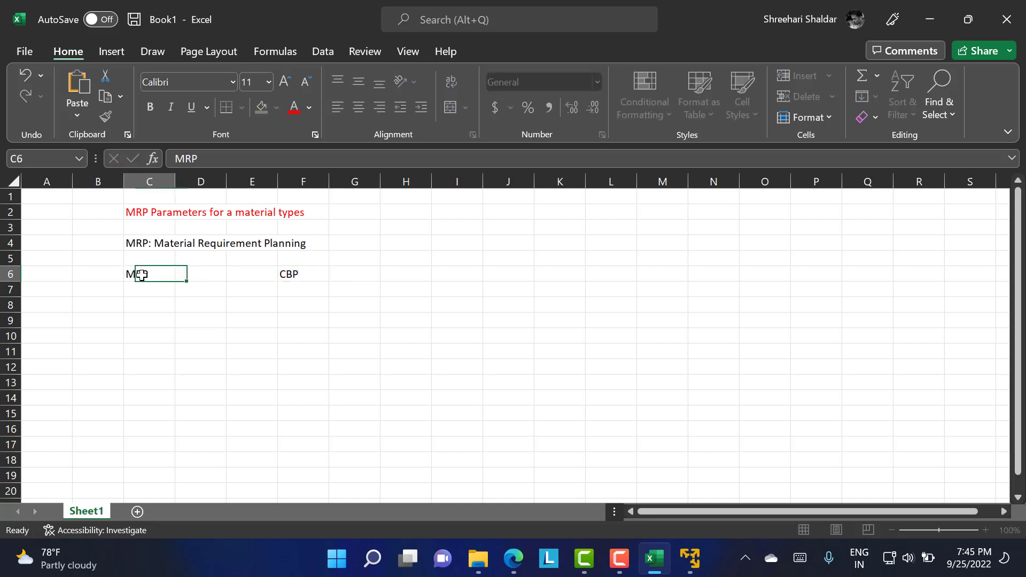
left_click(287, 277)
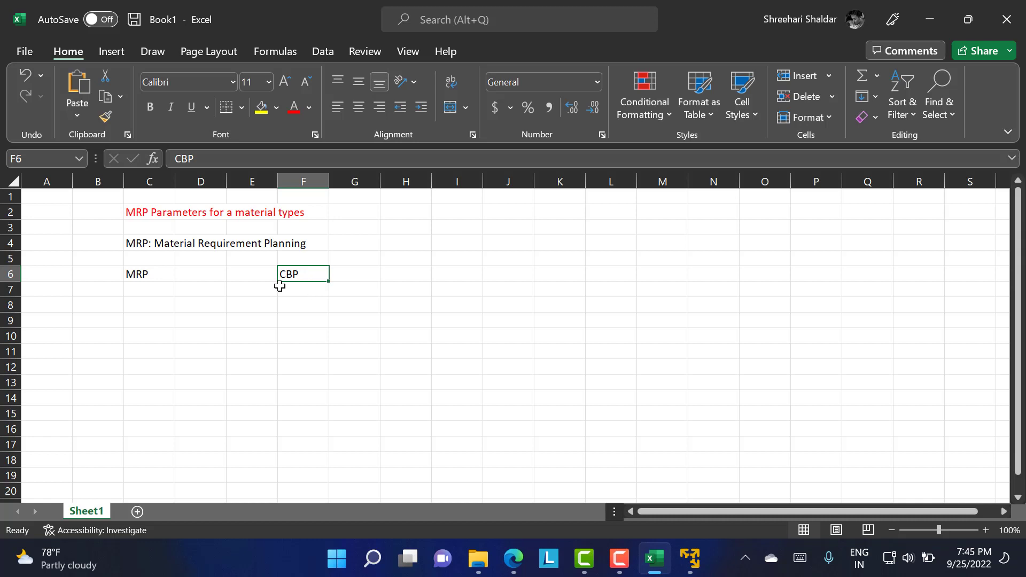
left_click(143, 278)
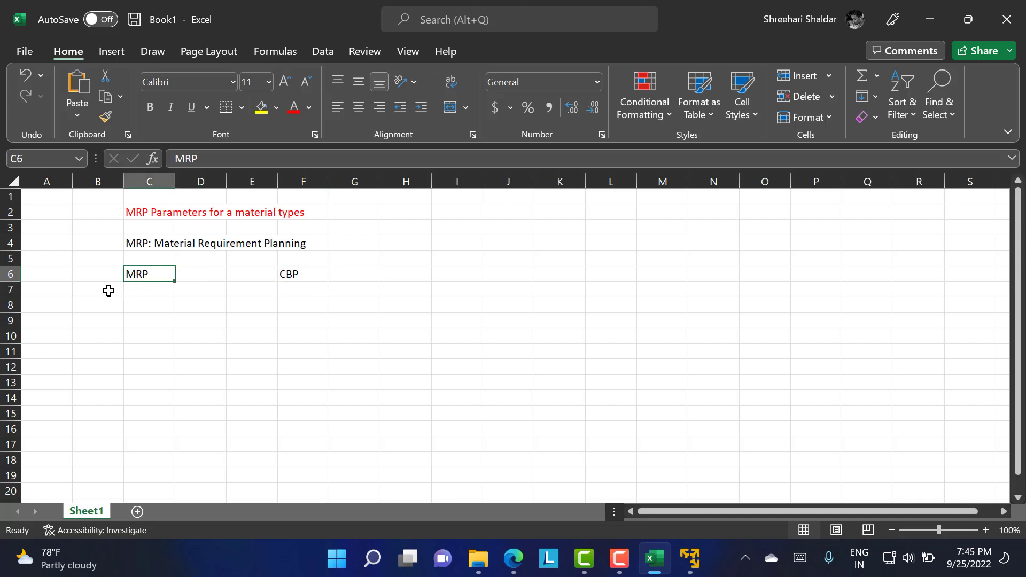
left_click(108, 290)
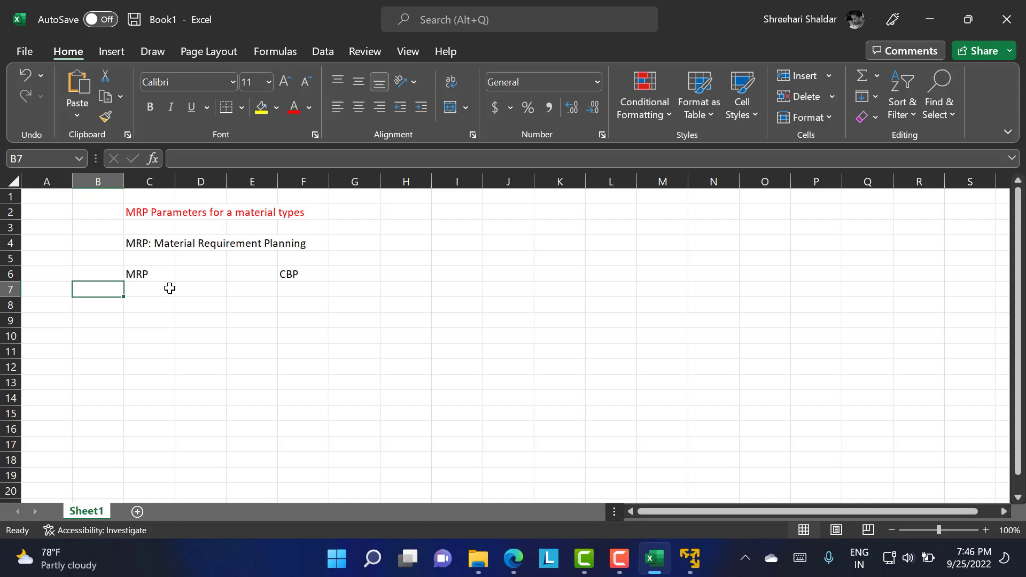
Enter ABC in B7 and list the classes A, B and C in C7:C9
type("ABC")
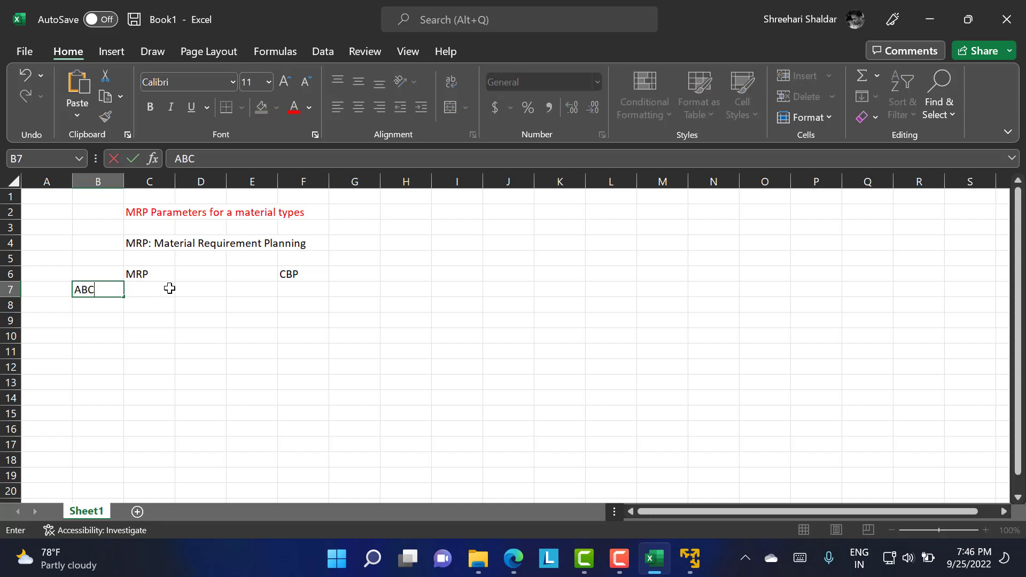
left_click(143, 288)
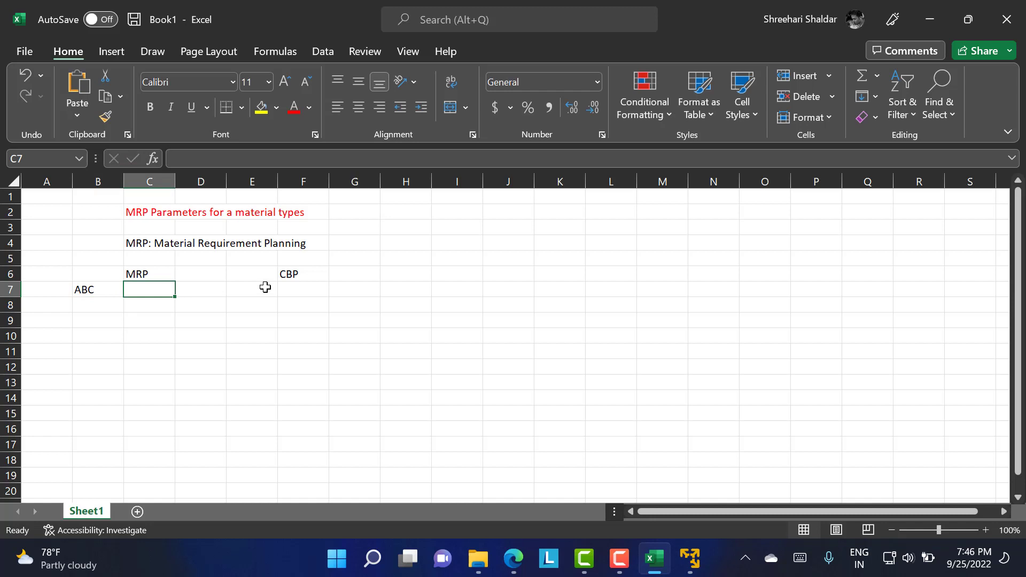
type("A")
key("Return")
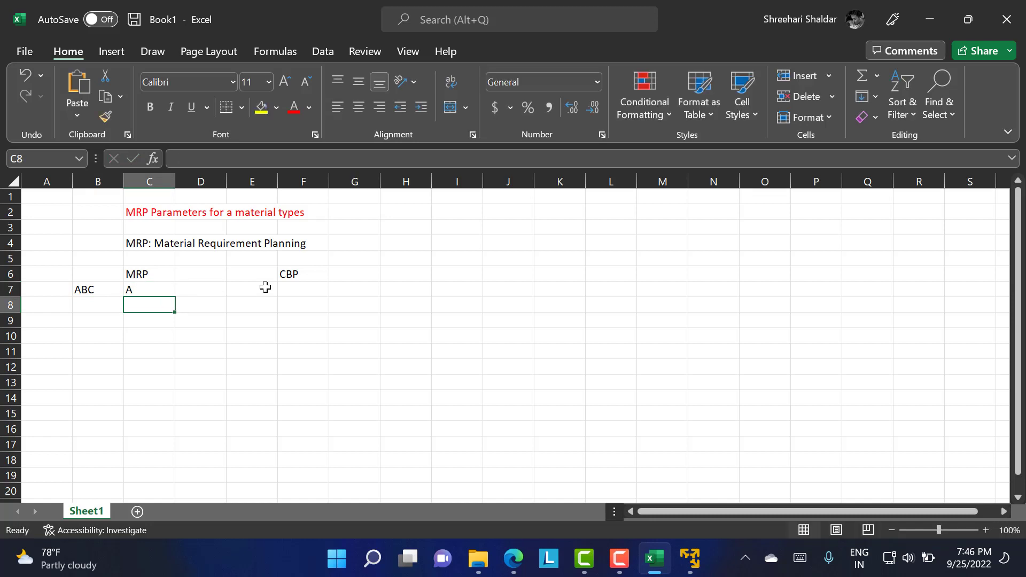
type("B")
key("Return")
type("C")
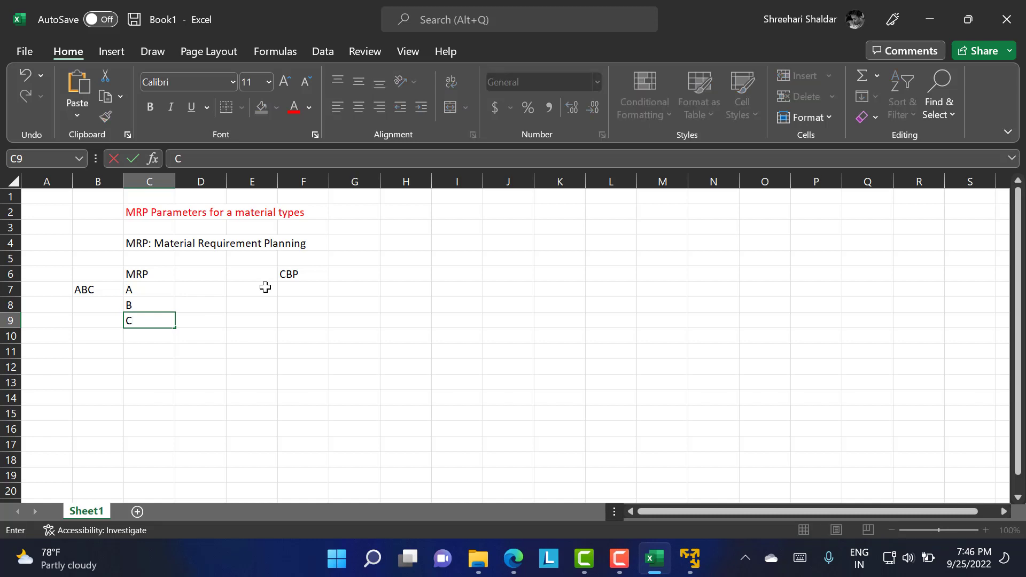
left_click(168, 359)
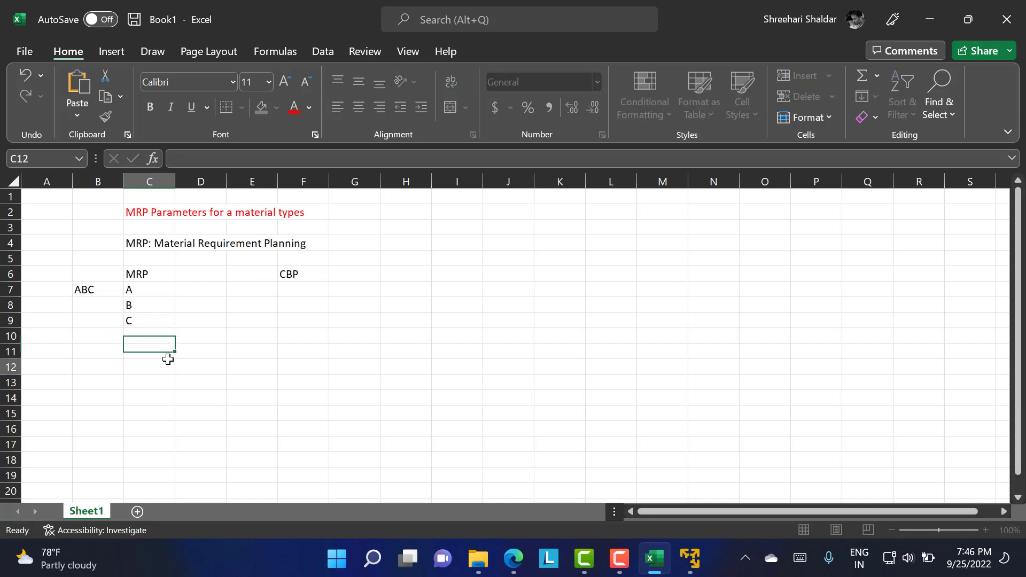
left_click(145, 290)
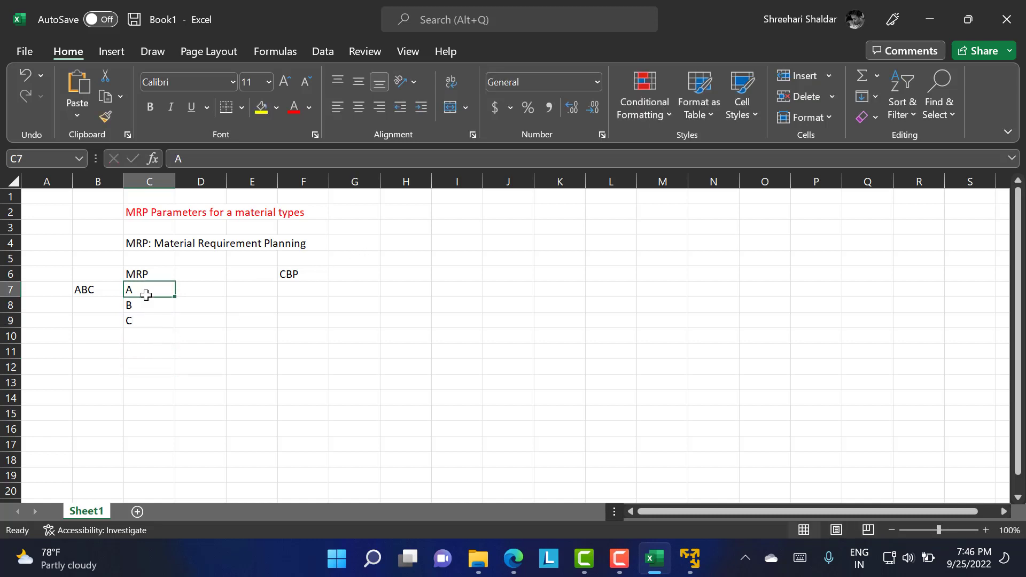
left_click(143, 305)
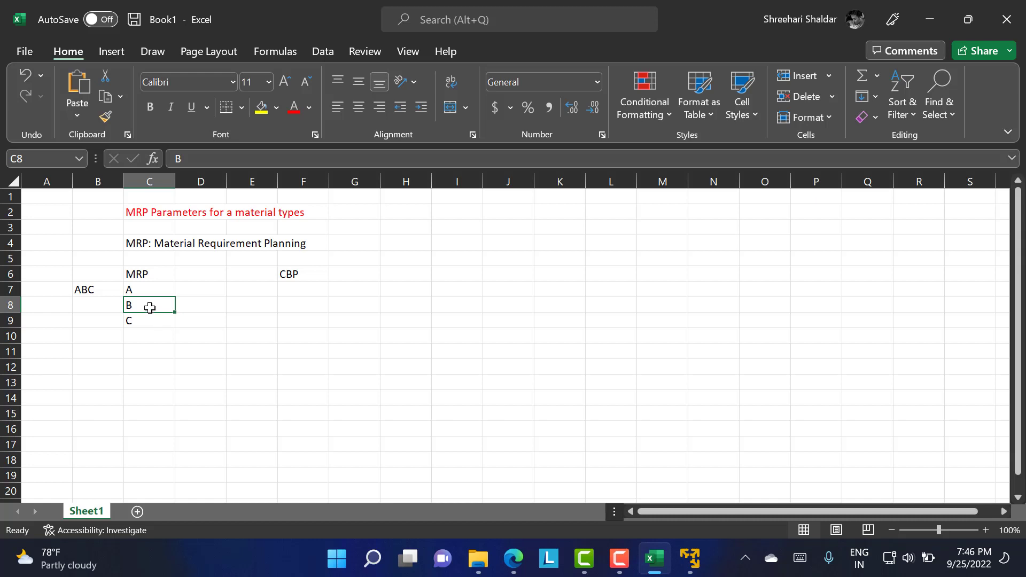
left_click(151, 324)
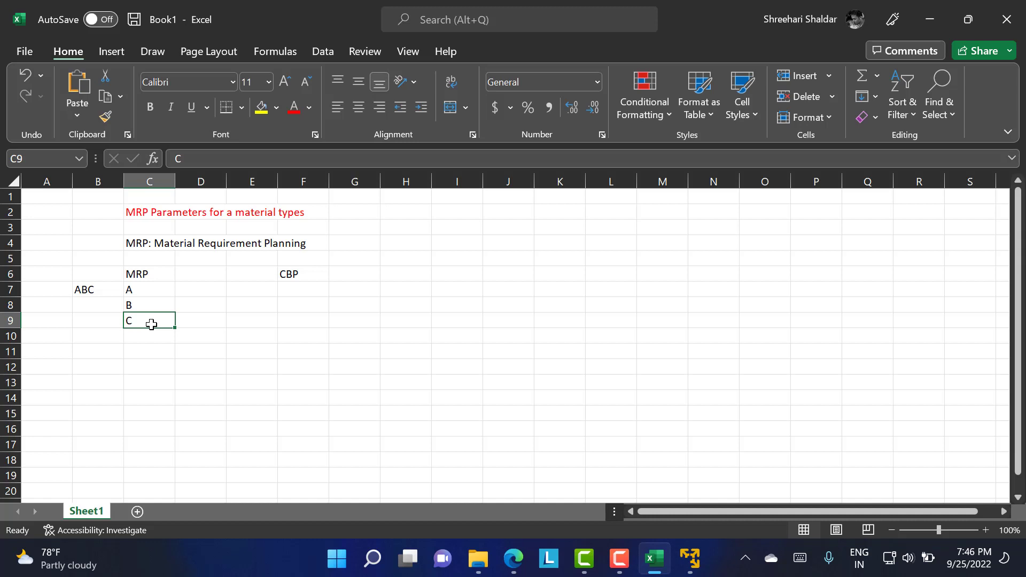
Enter 100 in B8 and in D7, D8 and D9 beside classes A, B and C
left_click(83, 302)
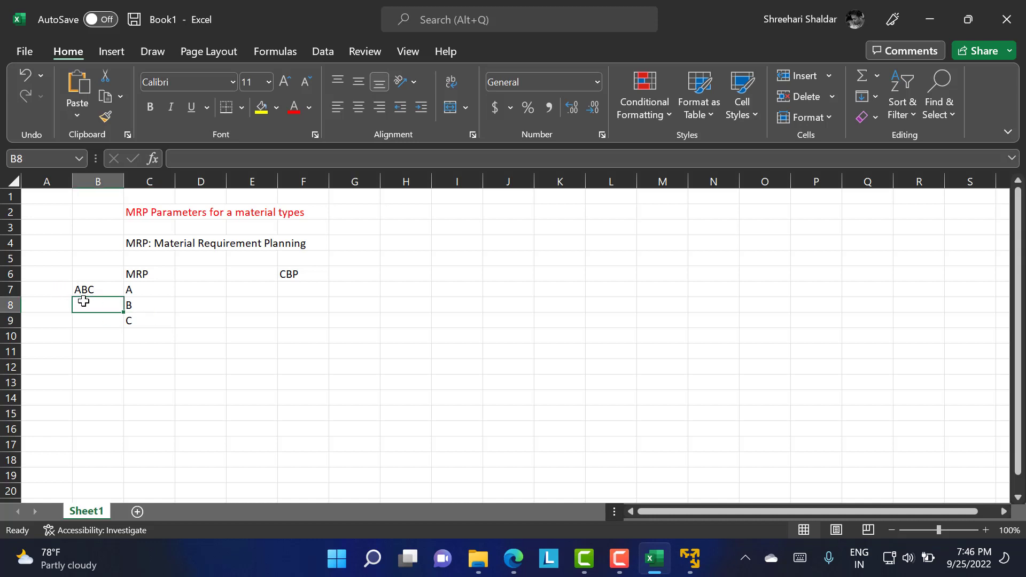
type("100")
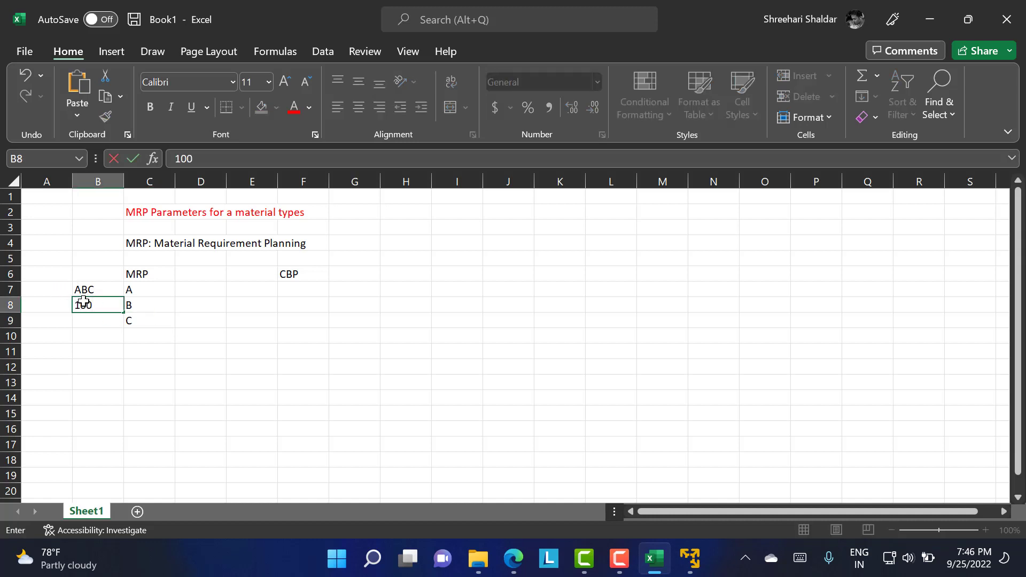
left_click(185, 291)
type("1")
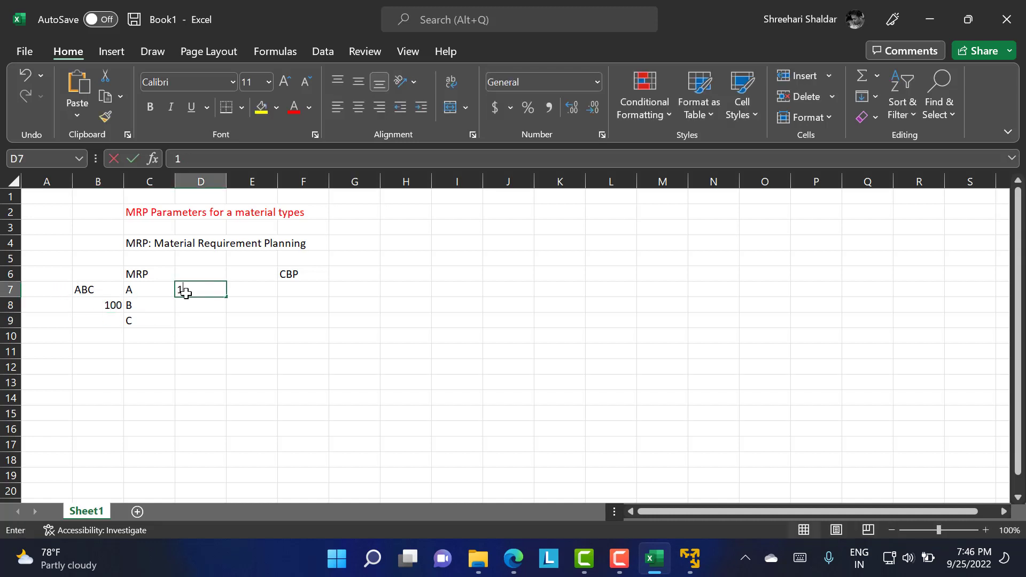
type("00")
key("Return")
type("100")
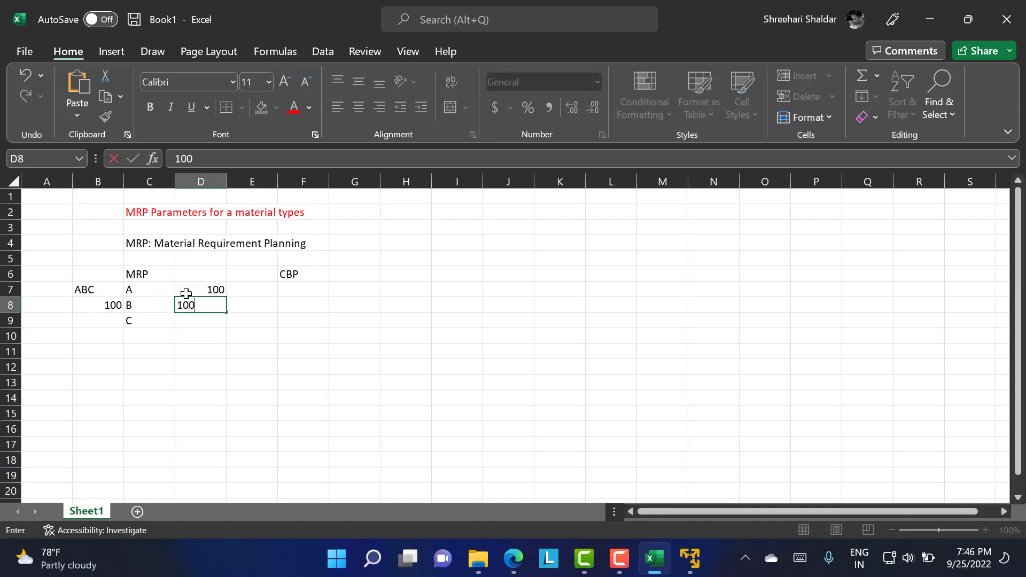
key("Return")
type("100")
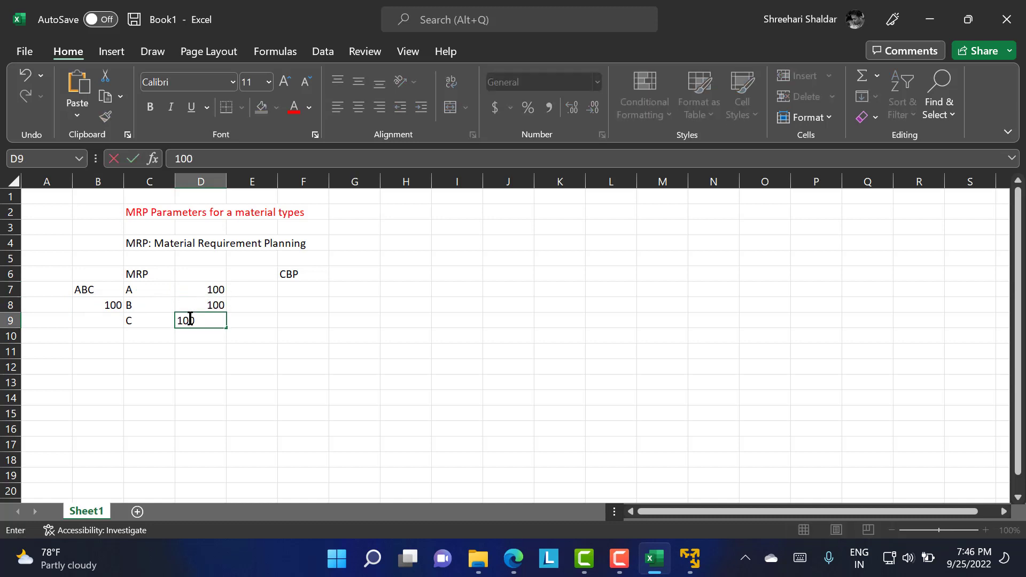
left_click_drag(186, 353, 187, 360)
left_click_drag(134, 288, 137, 301)
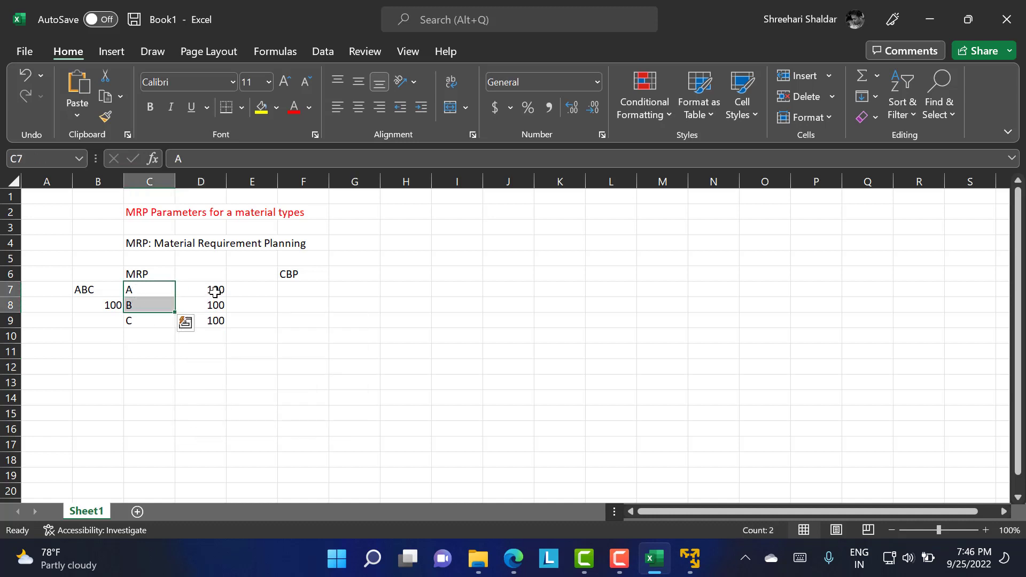
left_click(141, 320)
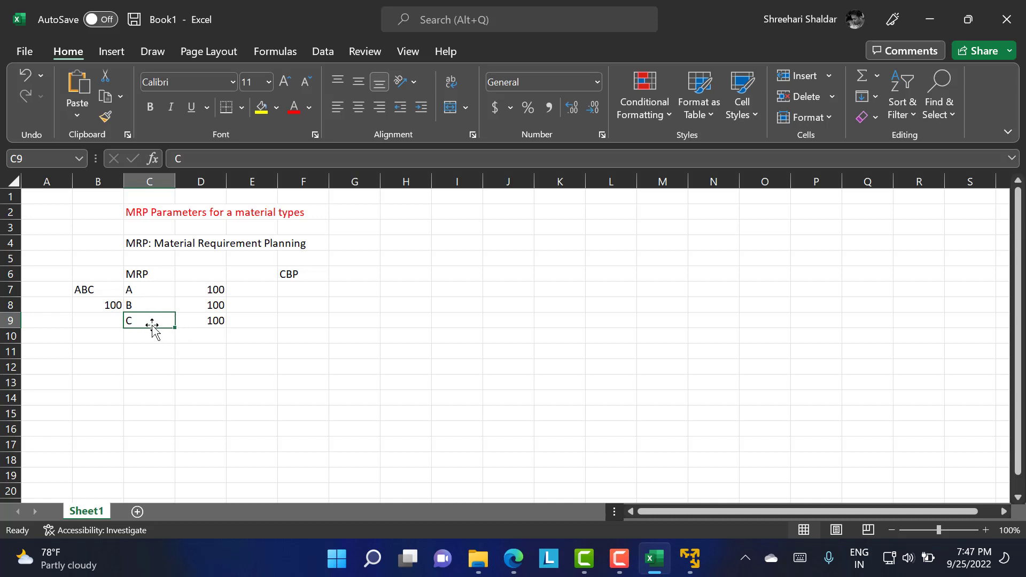
left_click(136, 273)
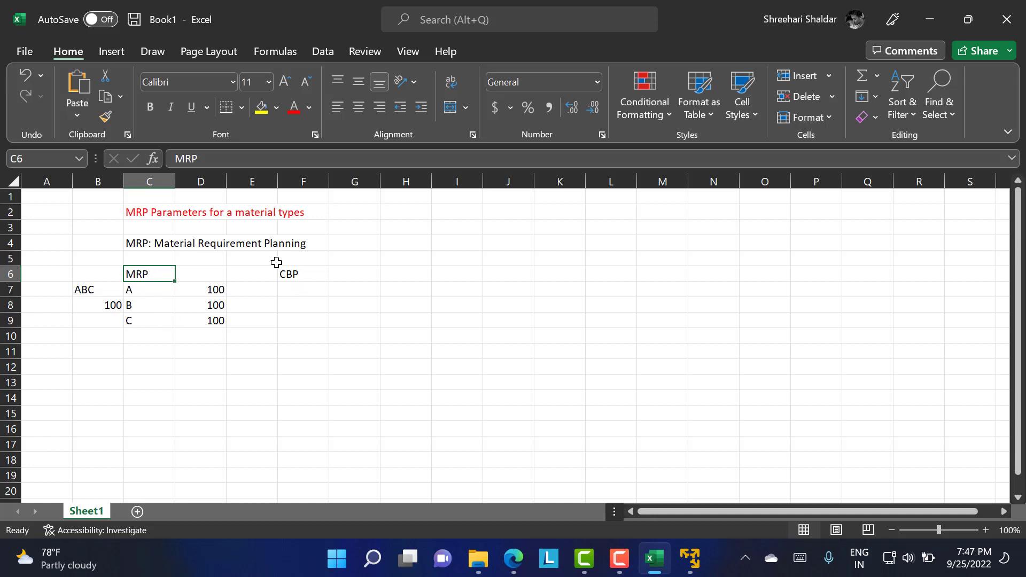
Note 'Consumption Based Planning' in G6 and 'Historical data' in G7
left_click(334, 276)
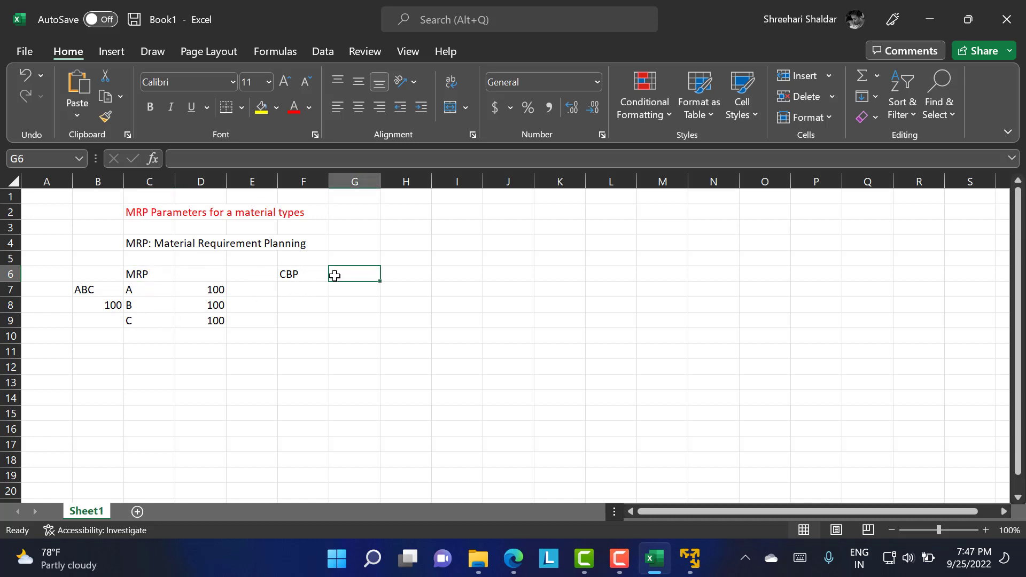
type("Consum")
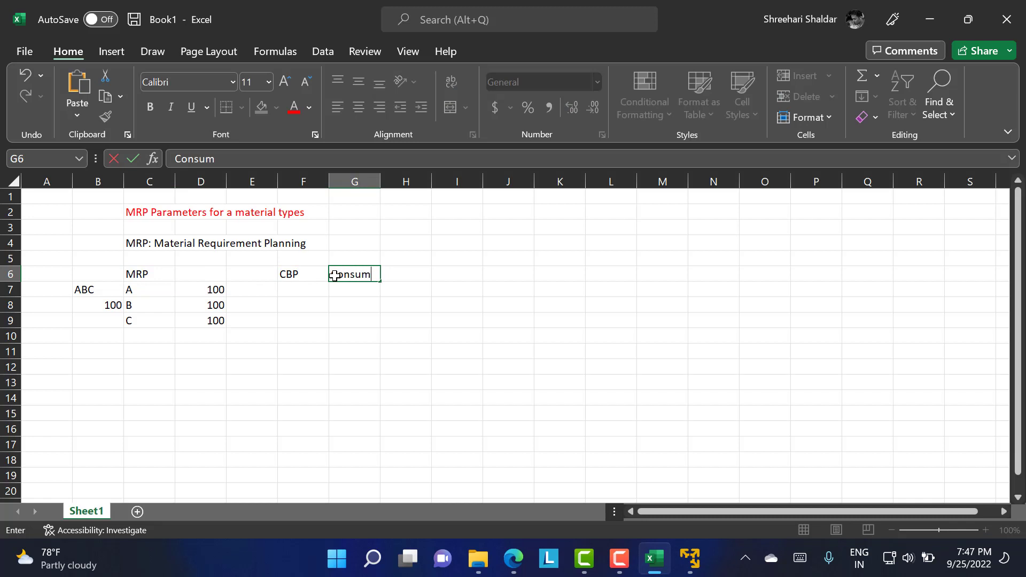
type("ption Based Pl")
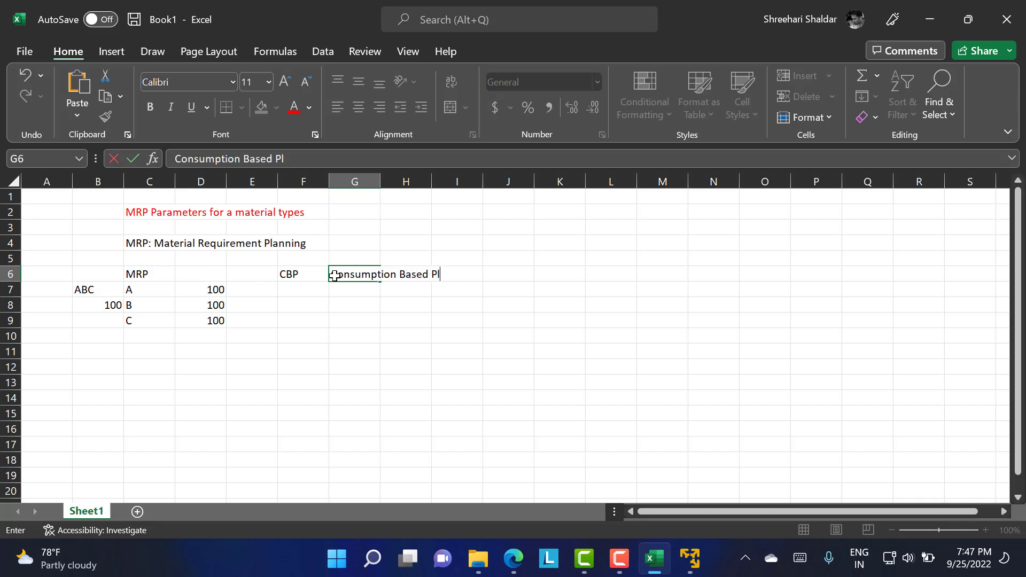
type("anning")
left_click(366, 316)
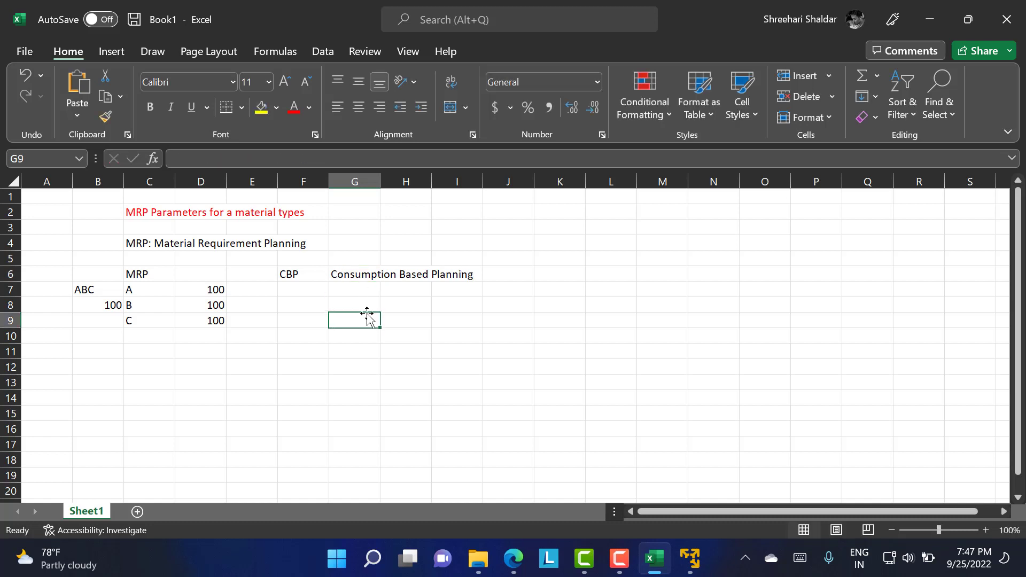
left_click(352, 288)
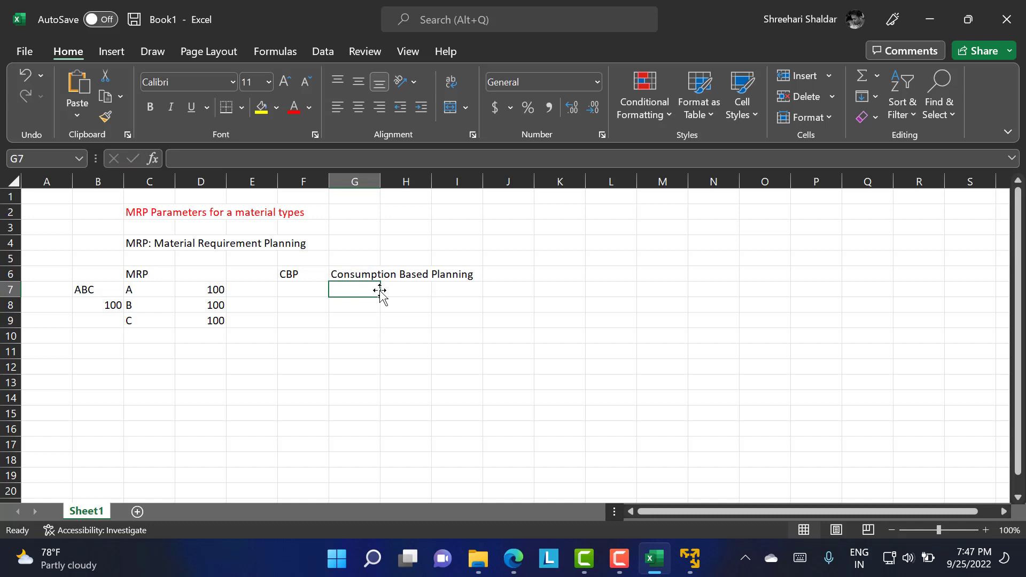
type("Histor")
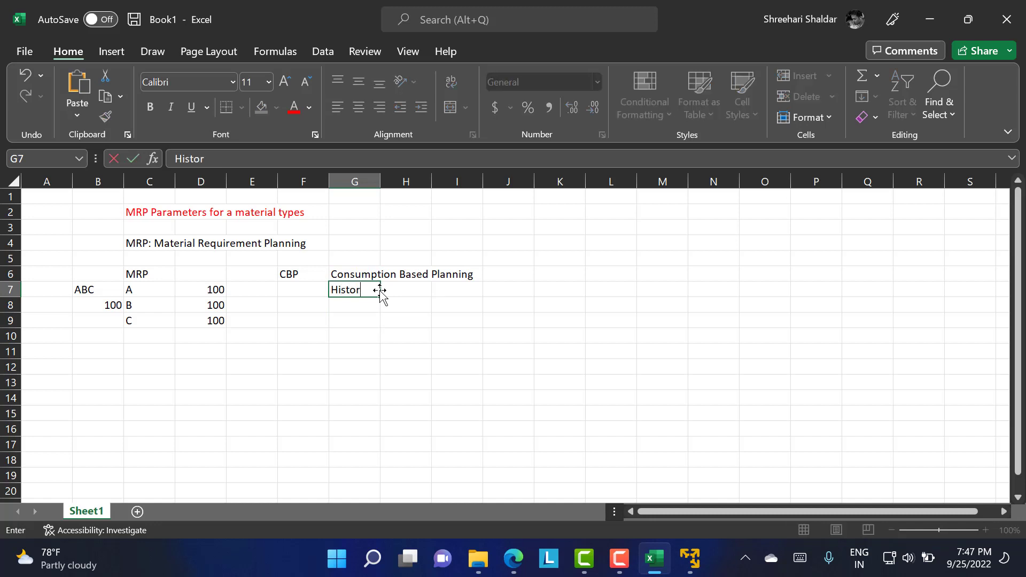
type("ical data")
left_click(388, 335)
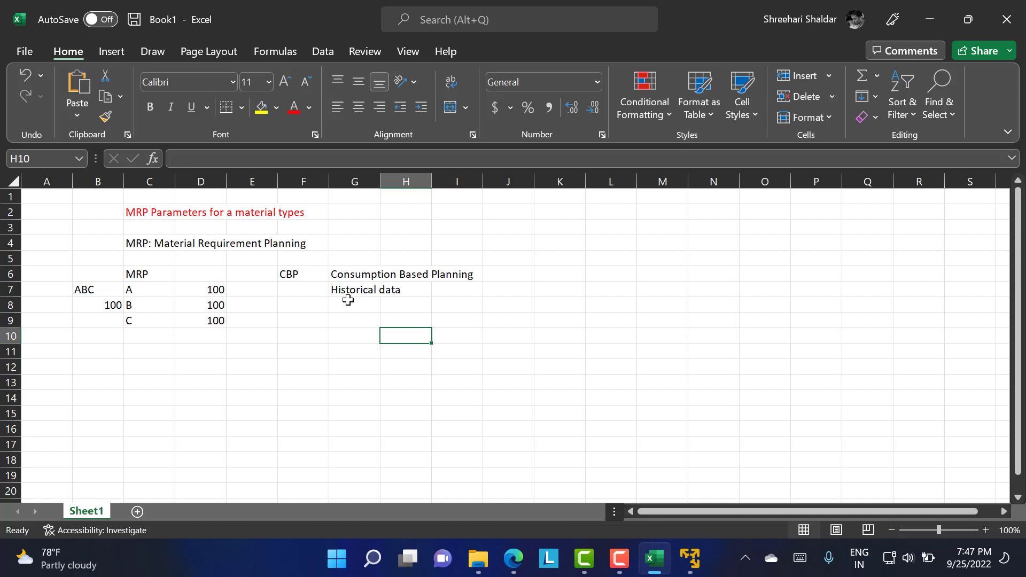
left_click(351, 293)
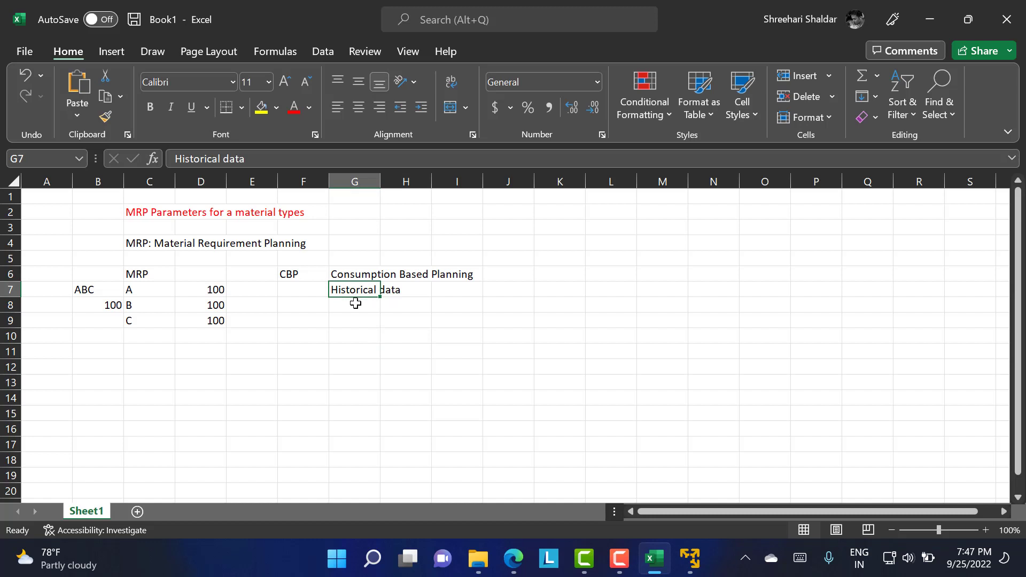
left_click(355, 306)
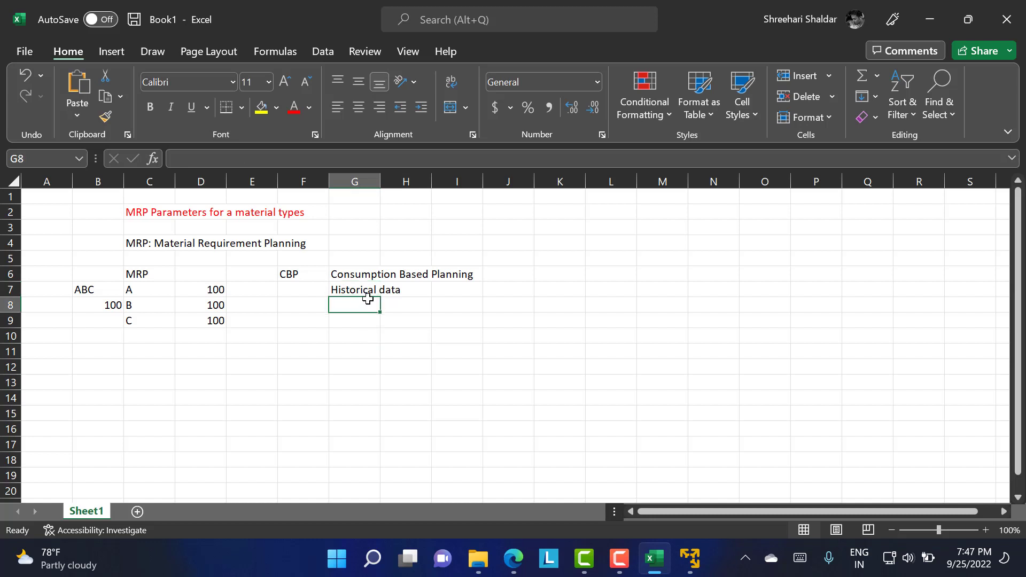
Enter ABC in G8 and list classes A, B and C in H8:H10
type("ABC")
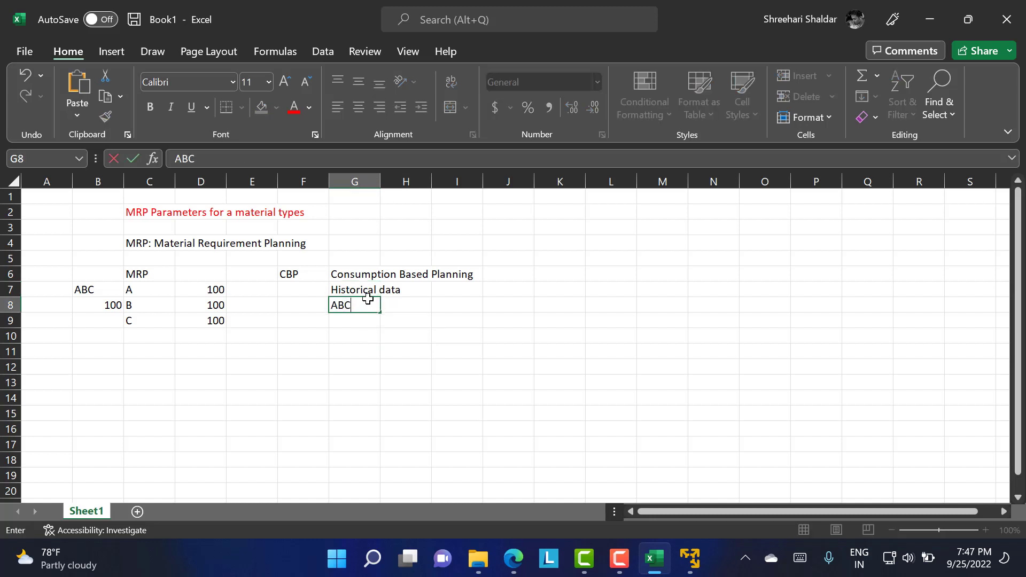
left_click(420, 309)
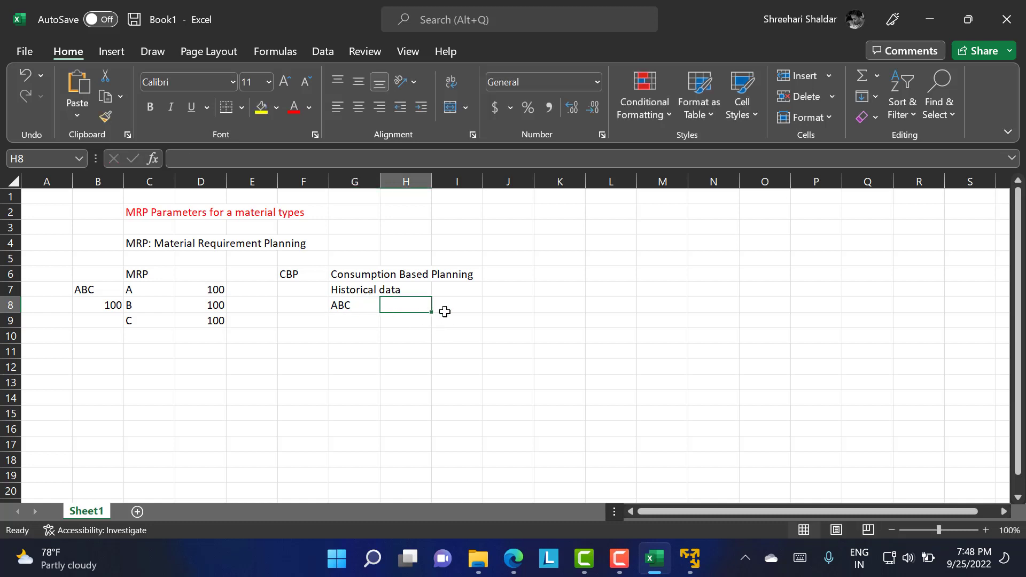
type("A")
key("Return")
type("B")
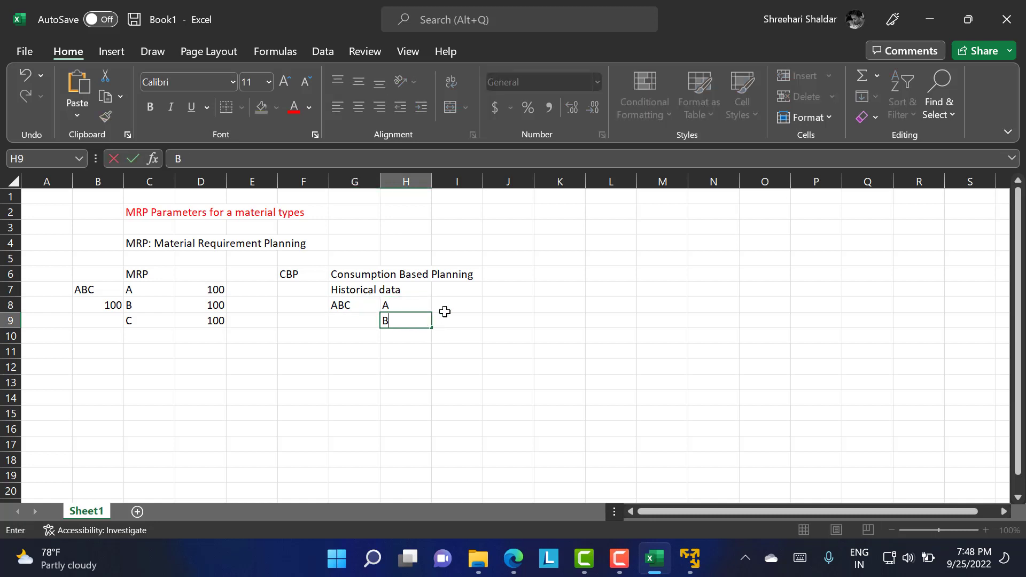
key("Return")
type("C")
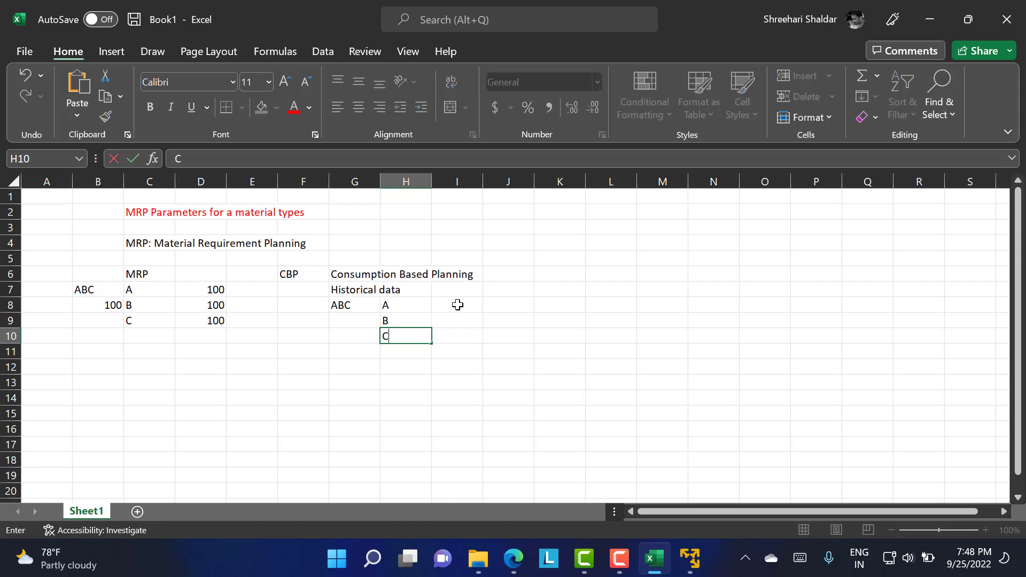
left_click(457, 304)
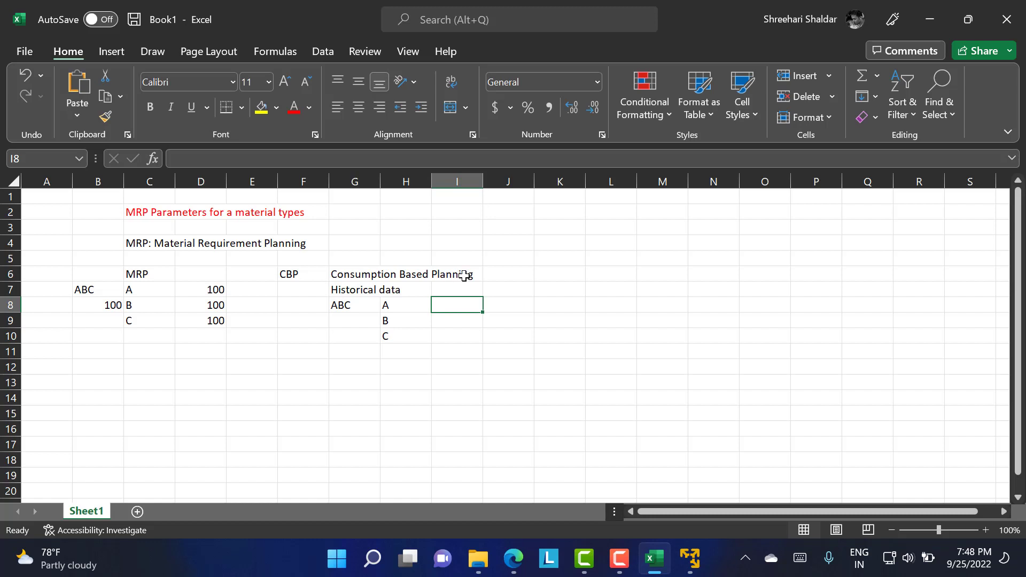
Note '100 ABC' in K8, then switch to the SAP system in VMware
left_click(578, 305)
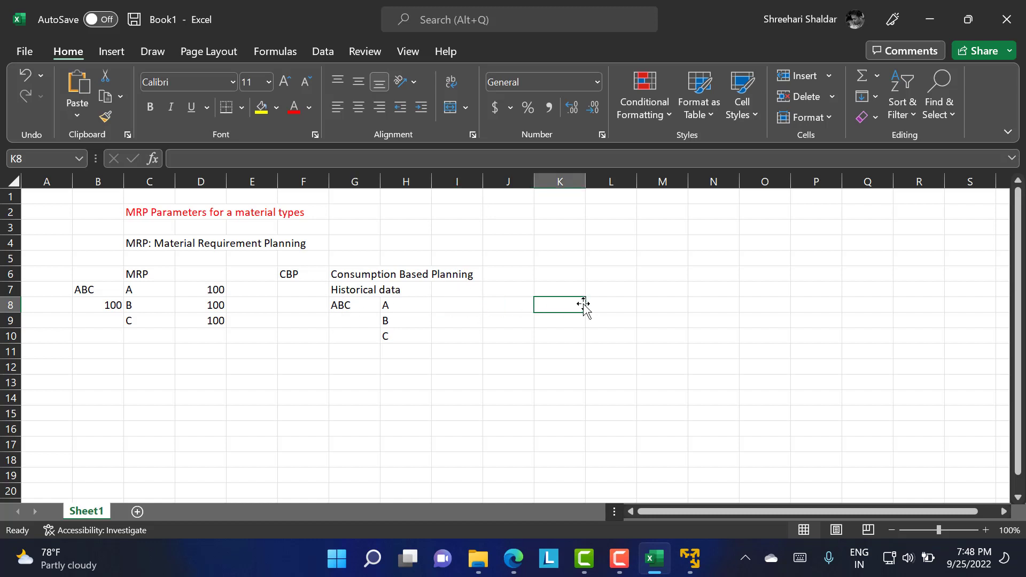
type("100")
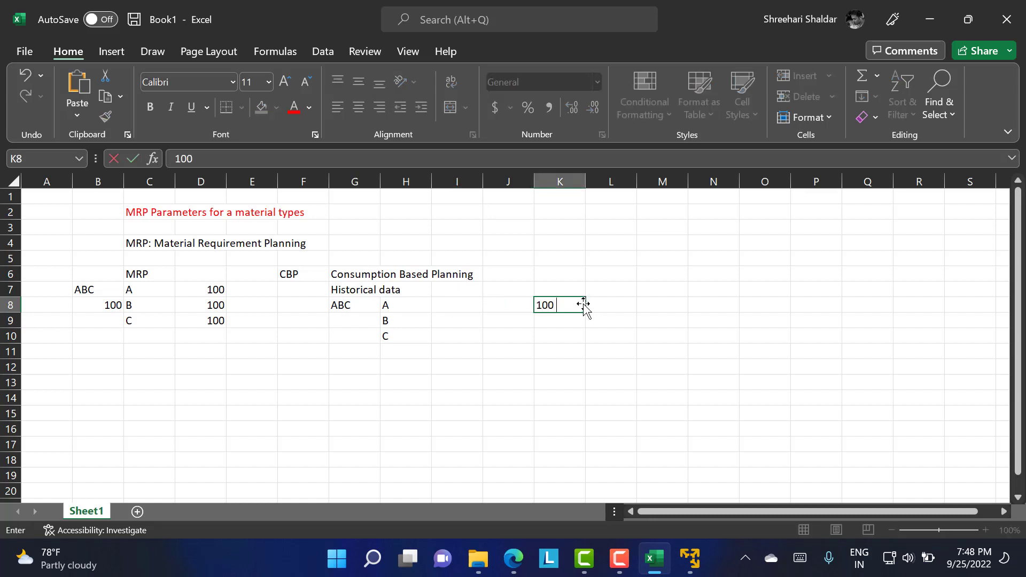
type(" ABC")
left_click(577, 365)
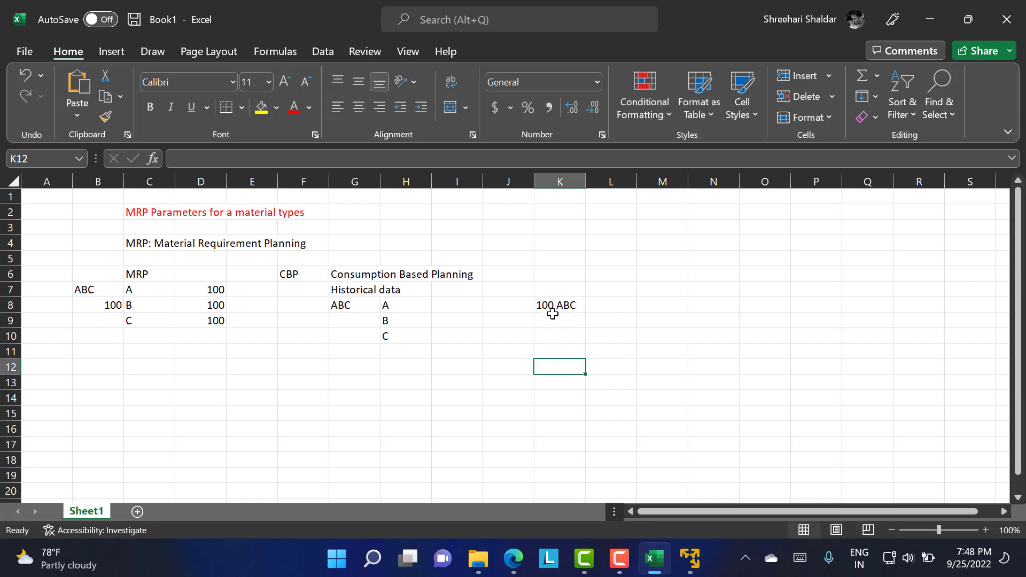
left_click_drag(389, 300, 390, 332)
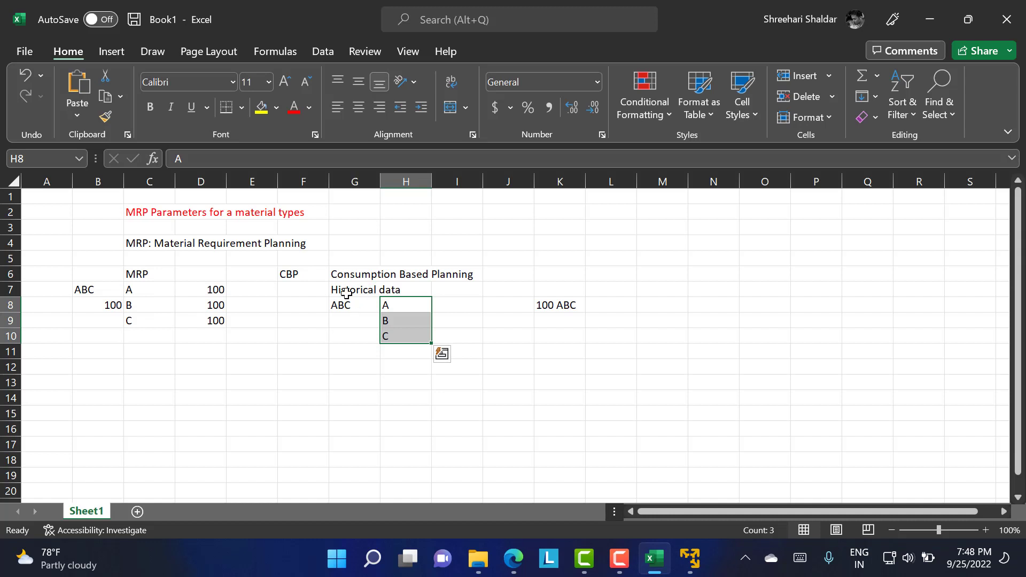
left_click(206, 377)
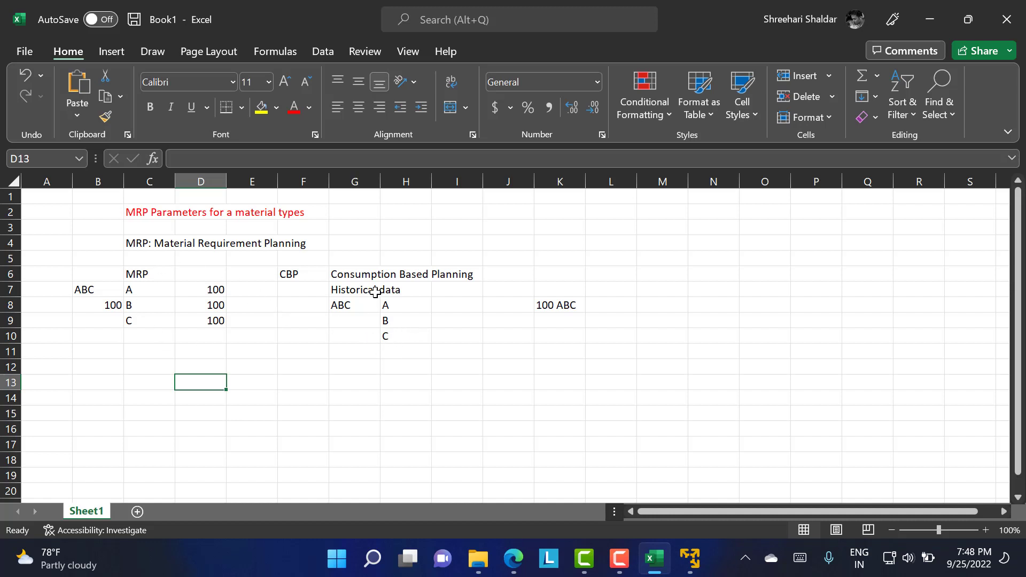
left_click(691, 560)
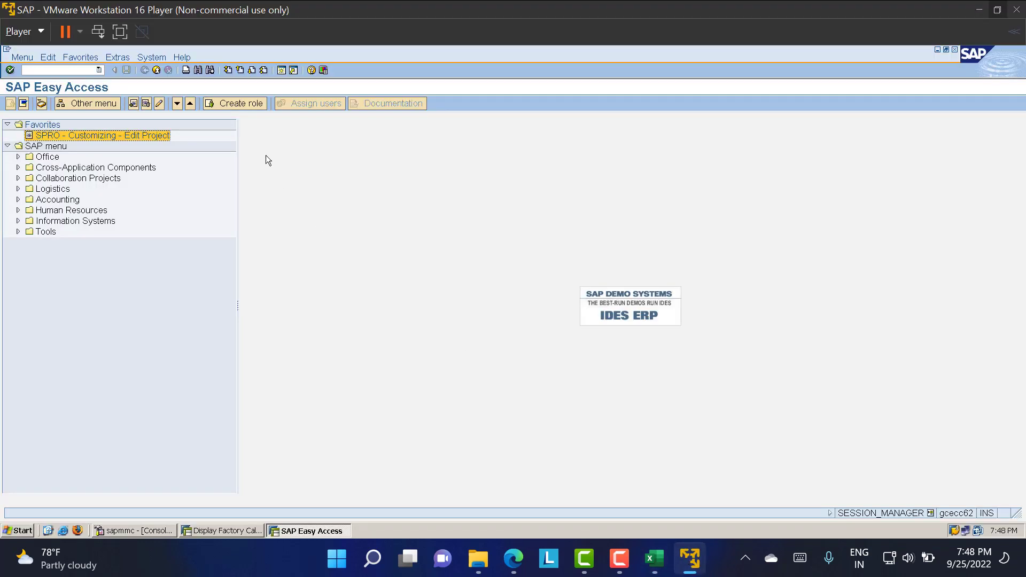
In SPRO's IMG, run Consumption-Based Planning > Plant Parameters > Carry Out Overall Maintenance
left_click(67, 70)
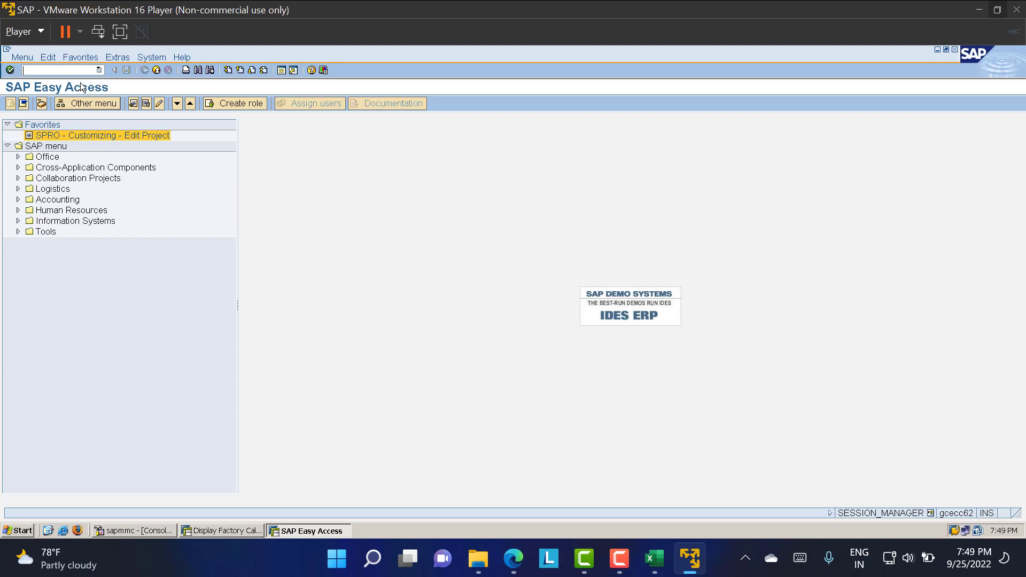
double_click(55, 137)
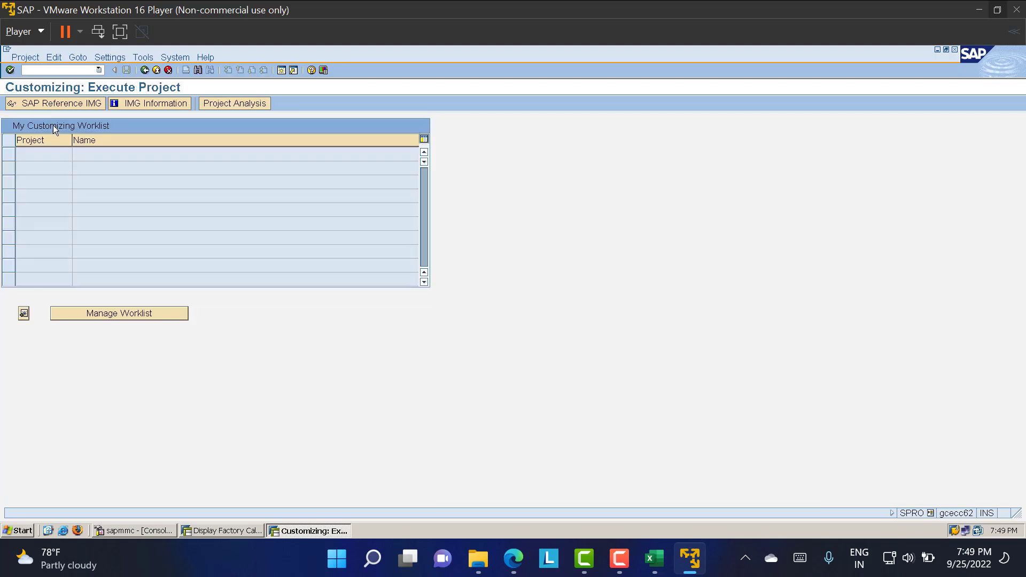
left_click(53, 105)
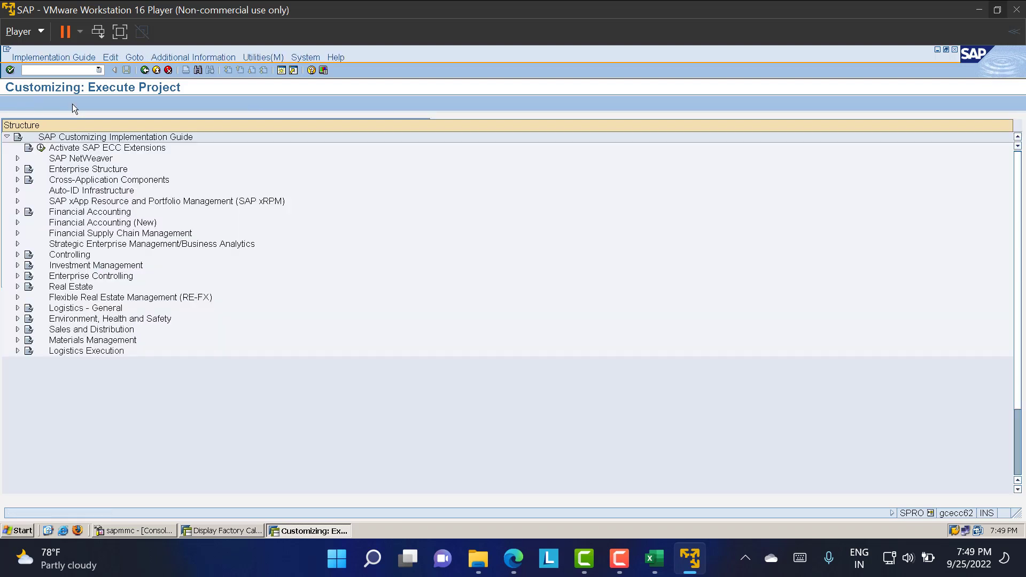
left_click(79, 341)
left_click(18, 340)
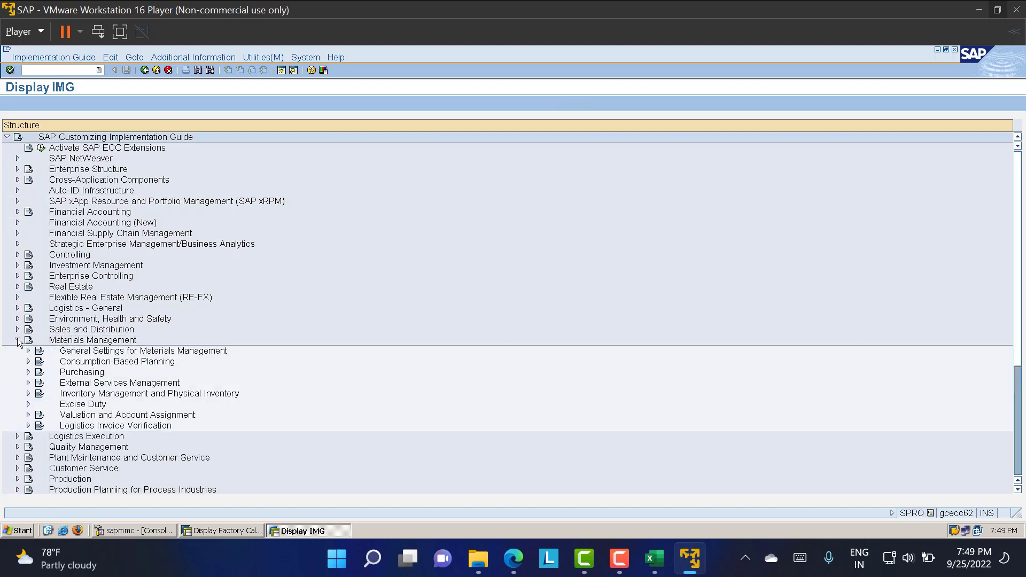
left_click(104, 364)
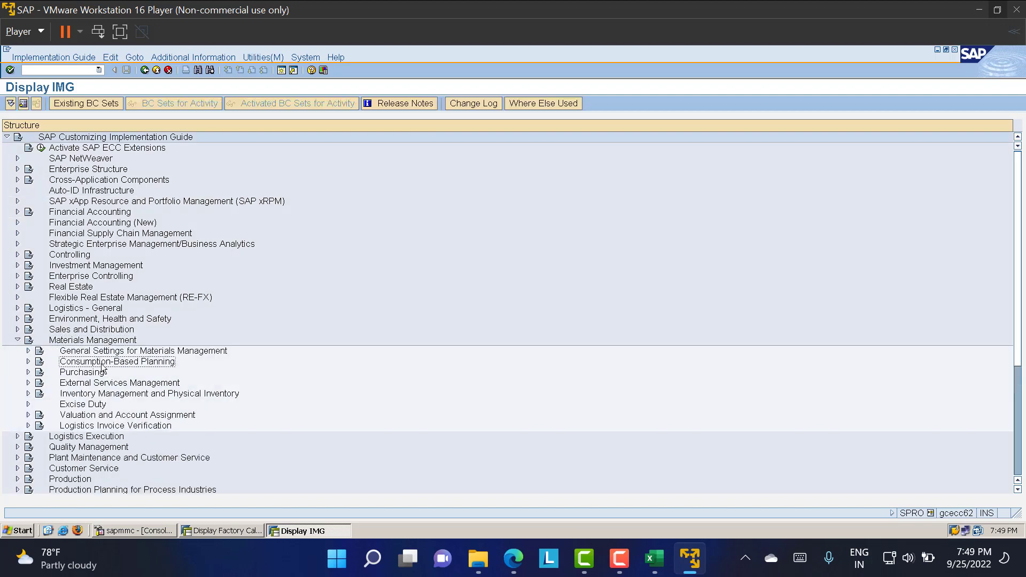
double_click(110, 364)
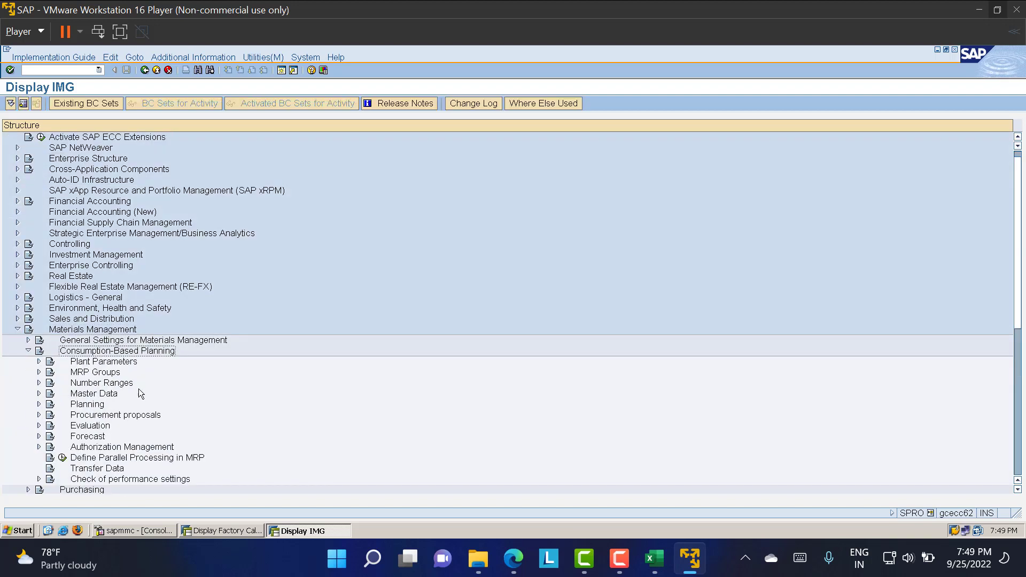
left_click(106, 363)
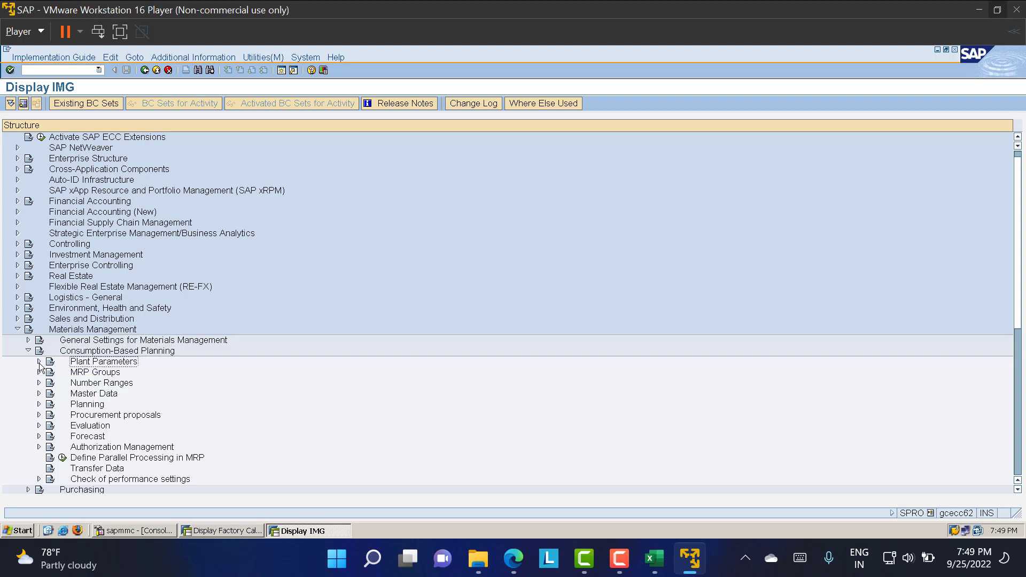
left_click(39, 362)
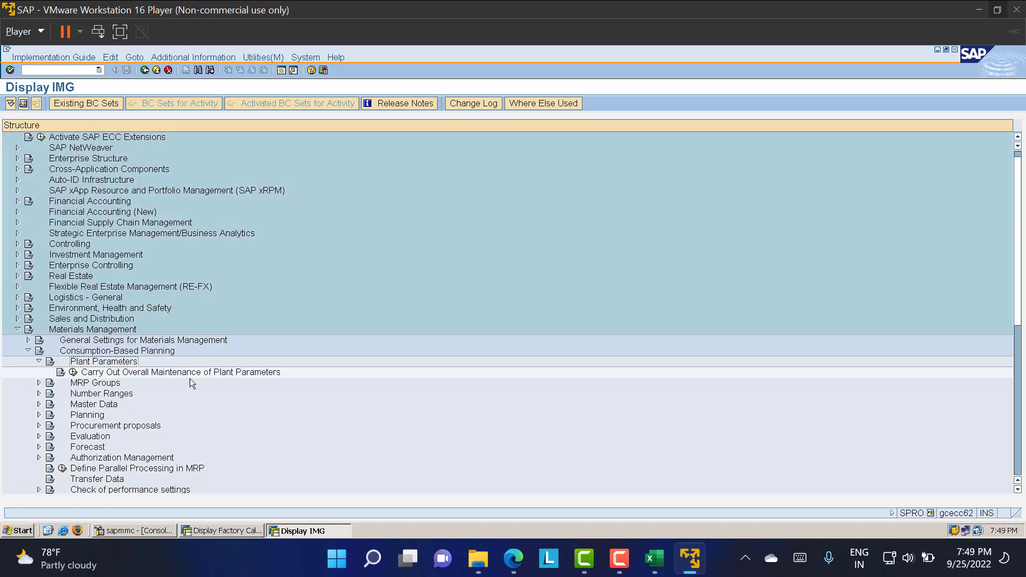
left_click(72, 372)
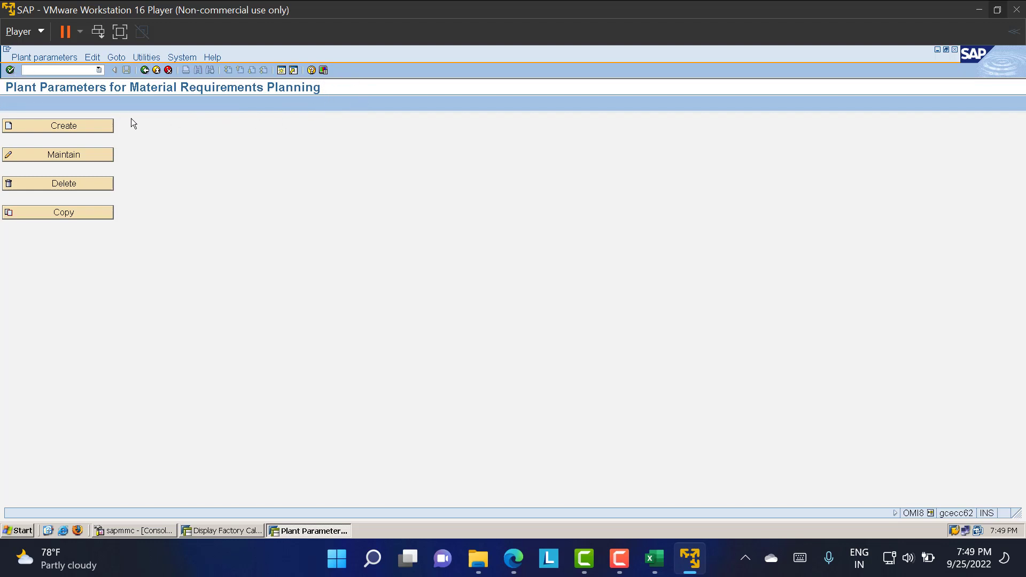
Create plant parameters for plant LT01 and confirm the customizing request
left_click(63, 127)
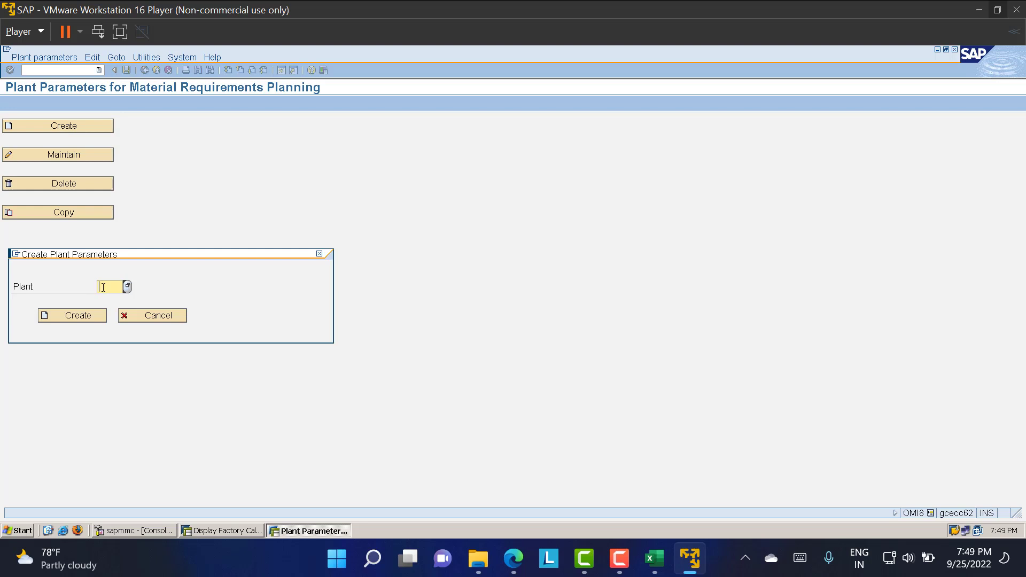
type("LT01")
left_click(76, 316)
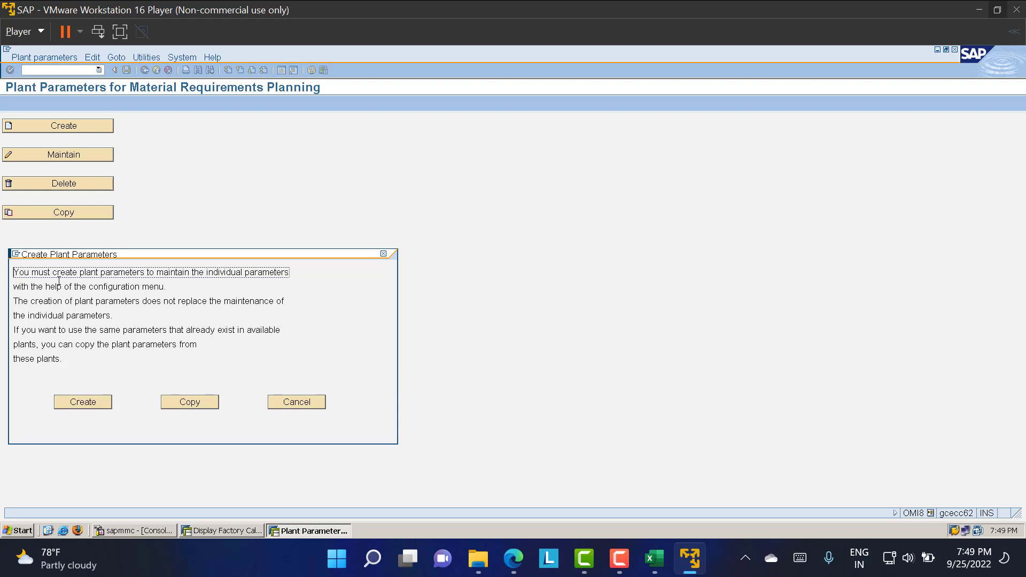
left_click(87, 406)
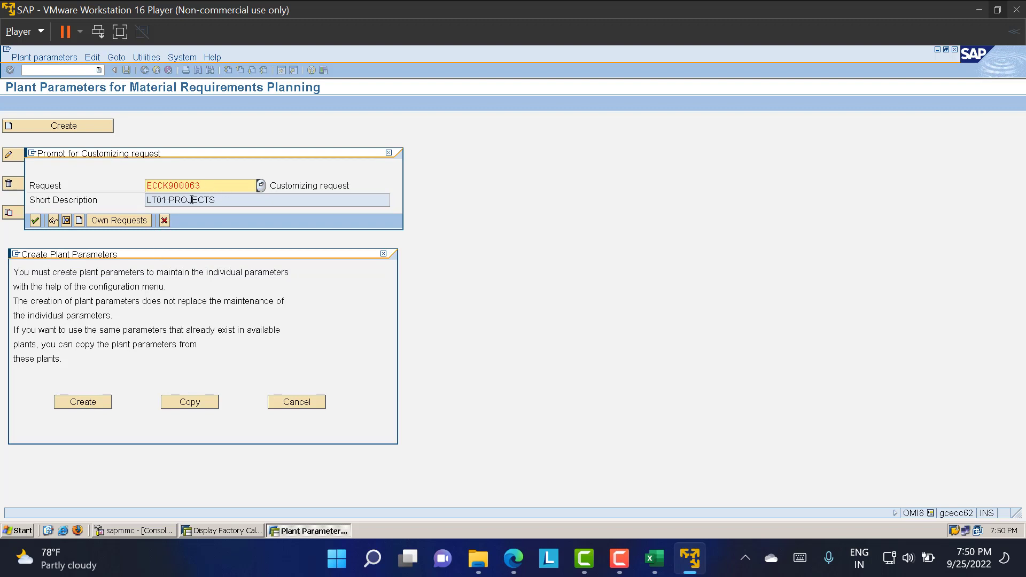
left_click(35, 221)
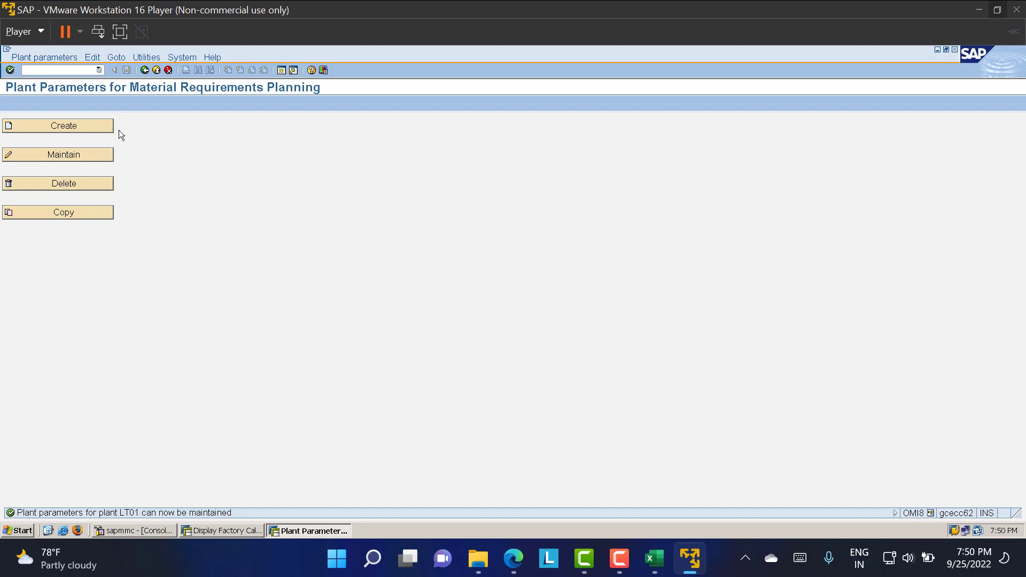
Open plant LT01's parameters for maintenance and review the parameter groups
left_click(57, 155)
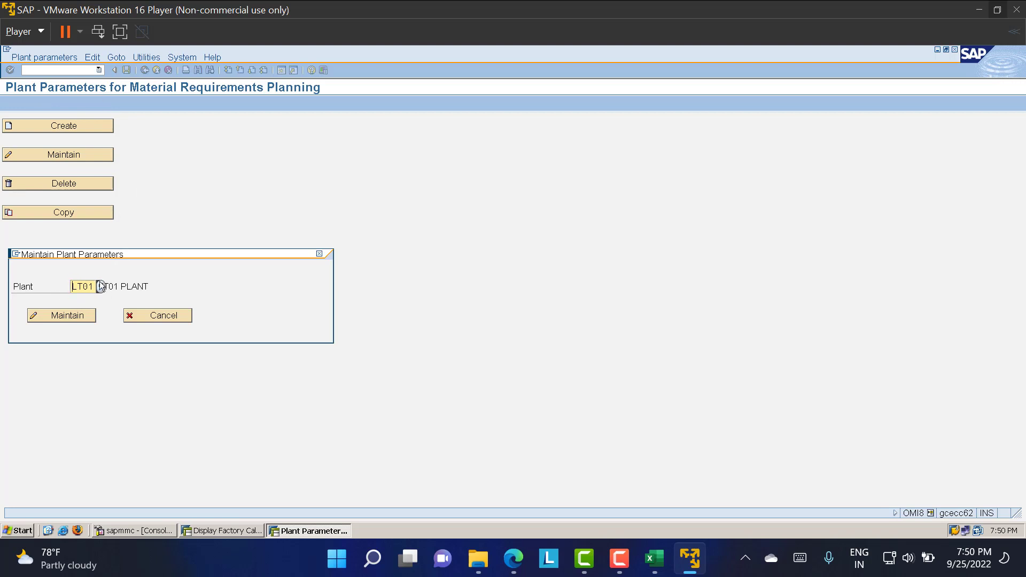
left_click(62, 317)
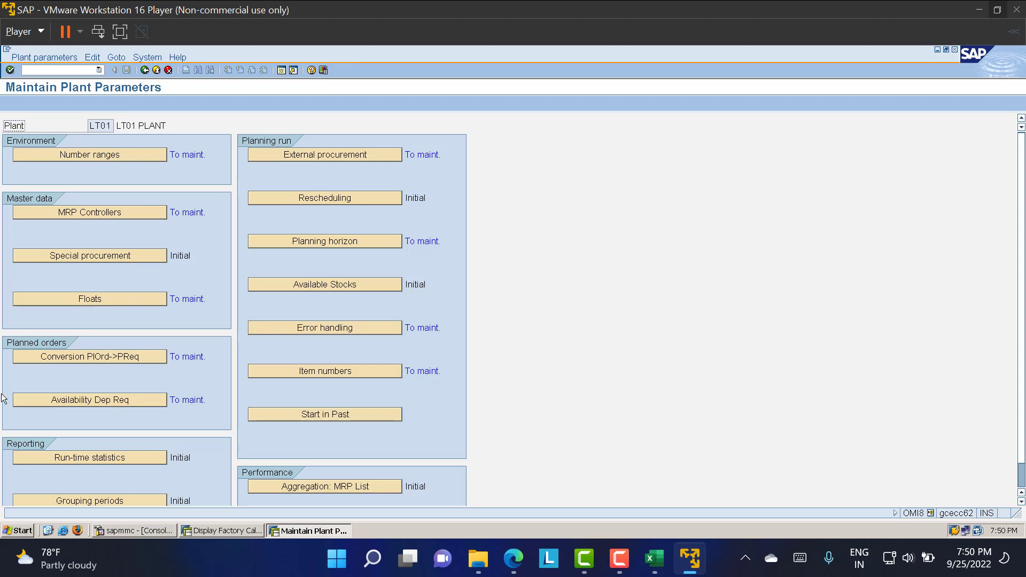
scroll(378, 344, "down", 1)
scroll(377, 345, "up", 1)
Add MRP controller LMC with description 'LT01 MRP CTR' for plant LT01
left_click(98, 214)
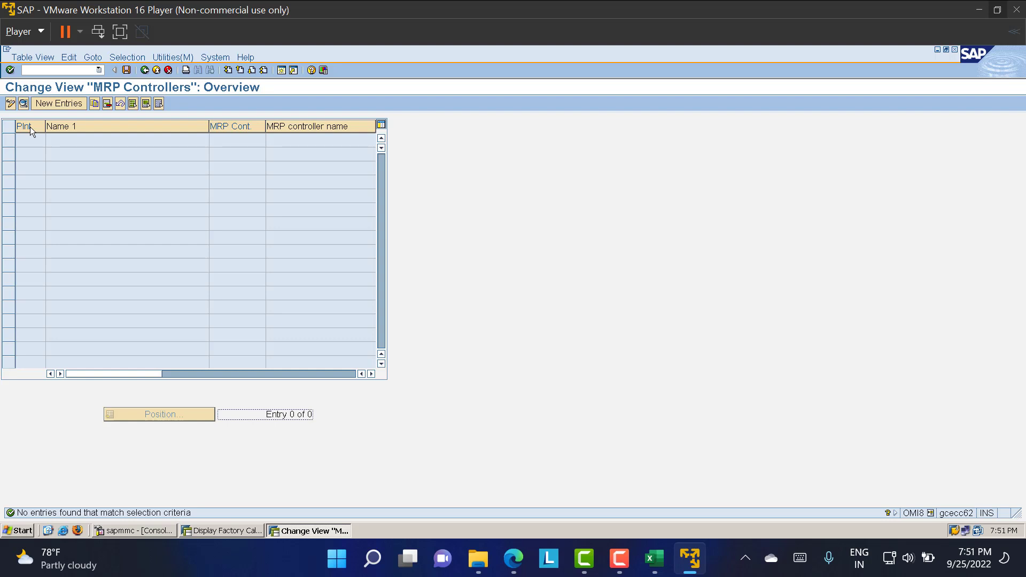
left_click(49, 104)
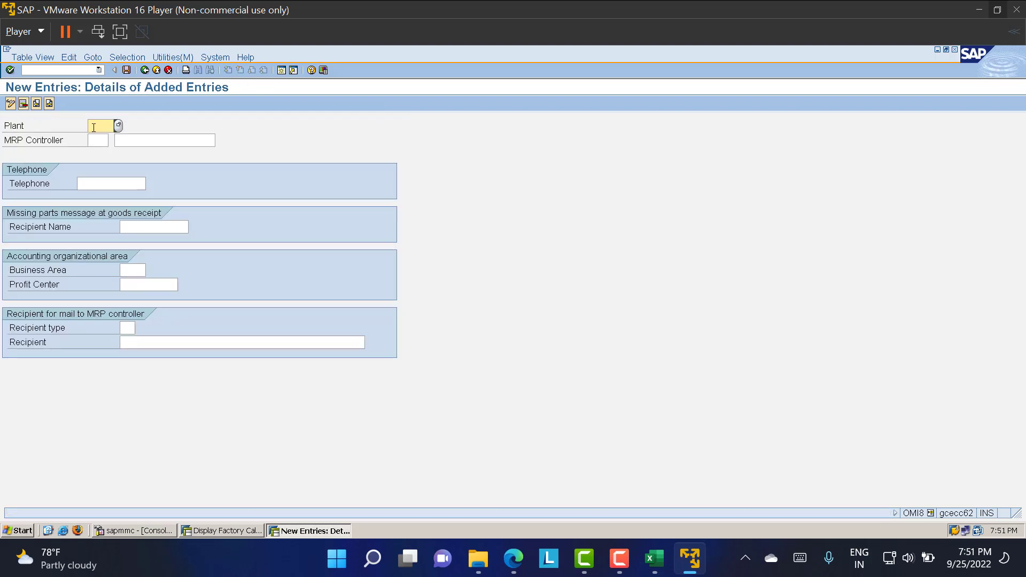
type("LT01")
key("Tab")
type("L")
type("M6")
left_click(131, 143)
type("L")
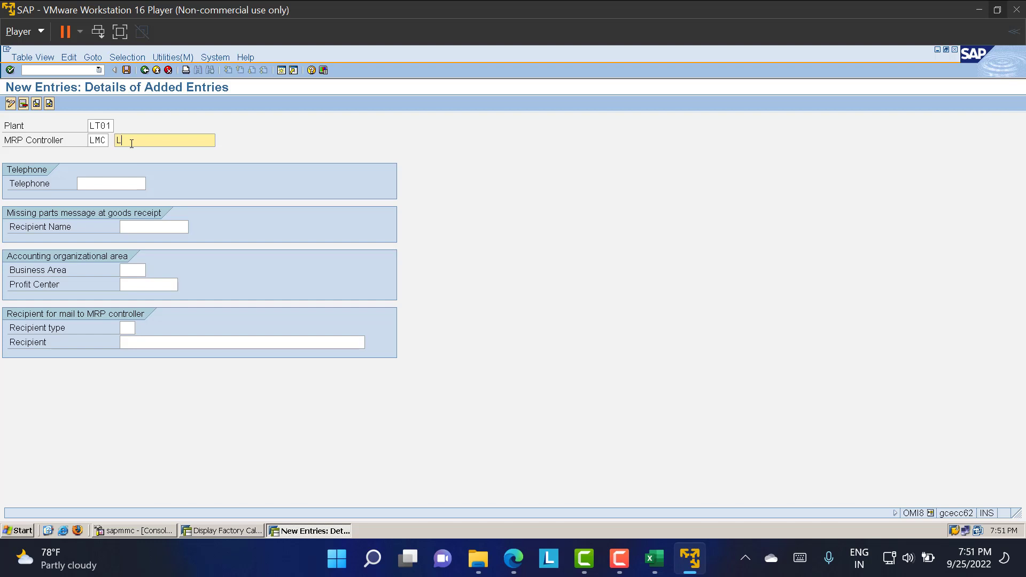
type("T01 MRP CTR")
key("Return")
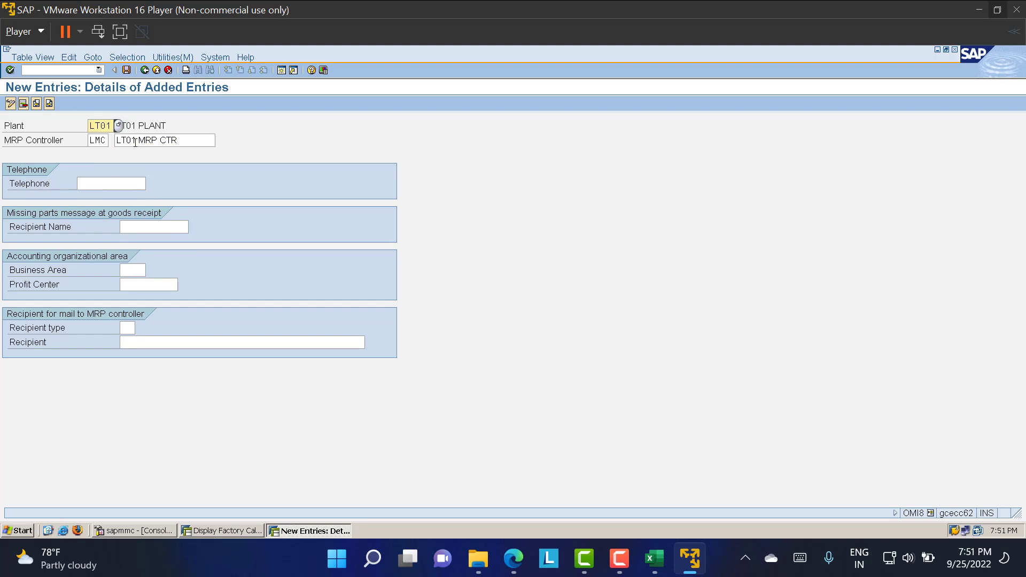
Save the new controller under the customizing request and return to the plant parameters screen
left_click(127, 71)
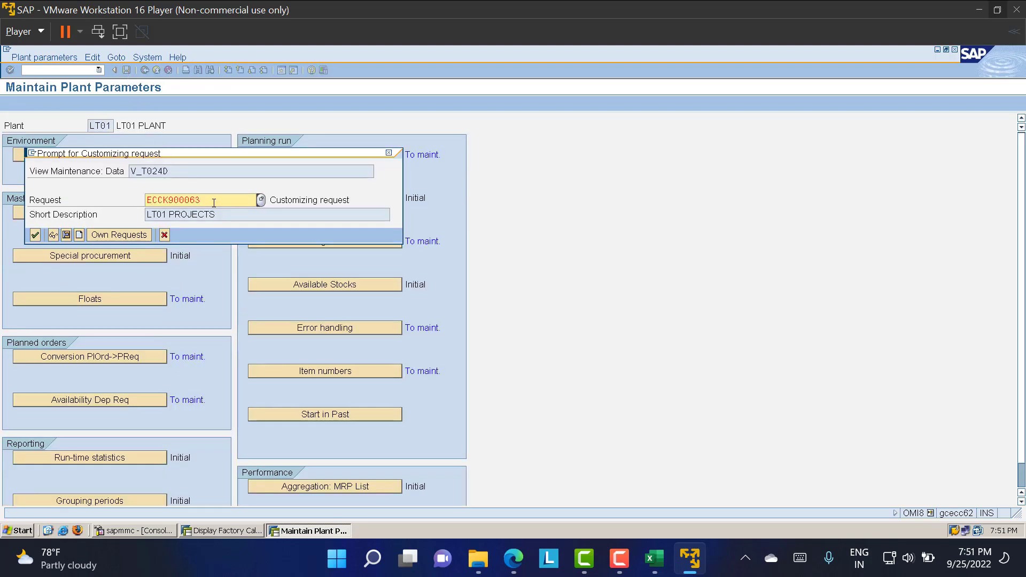
left_click(35, 235)
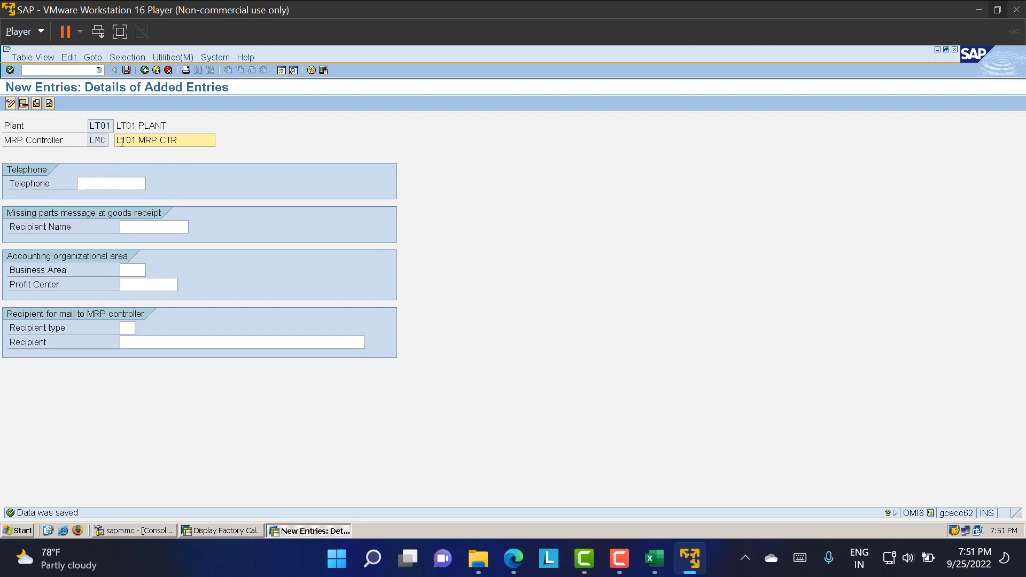
left_click(144, 70)
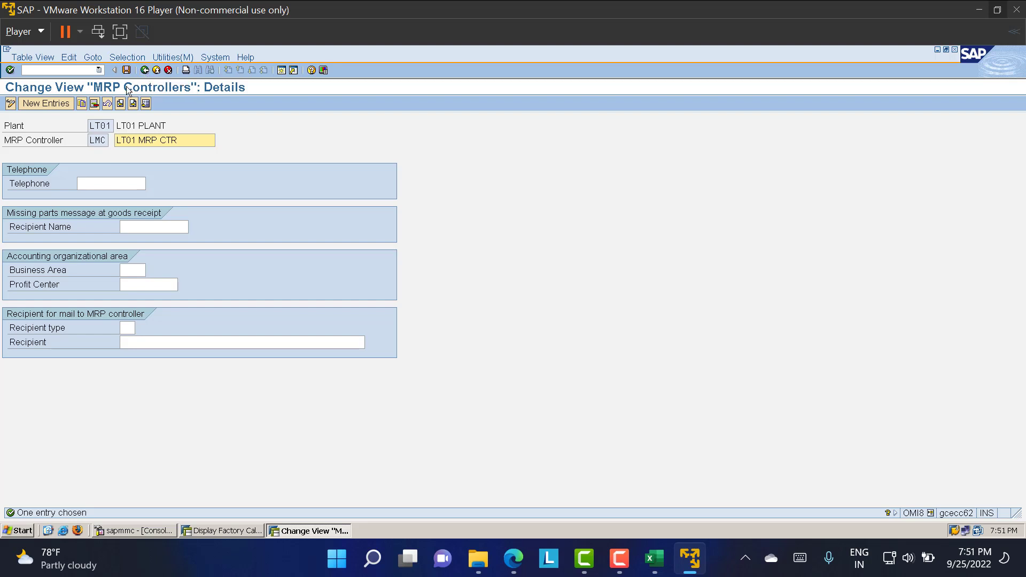
left_click(145, 70)
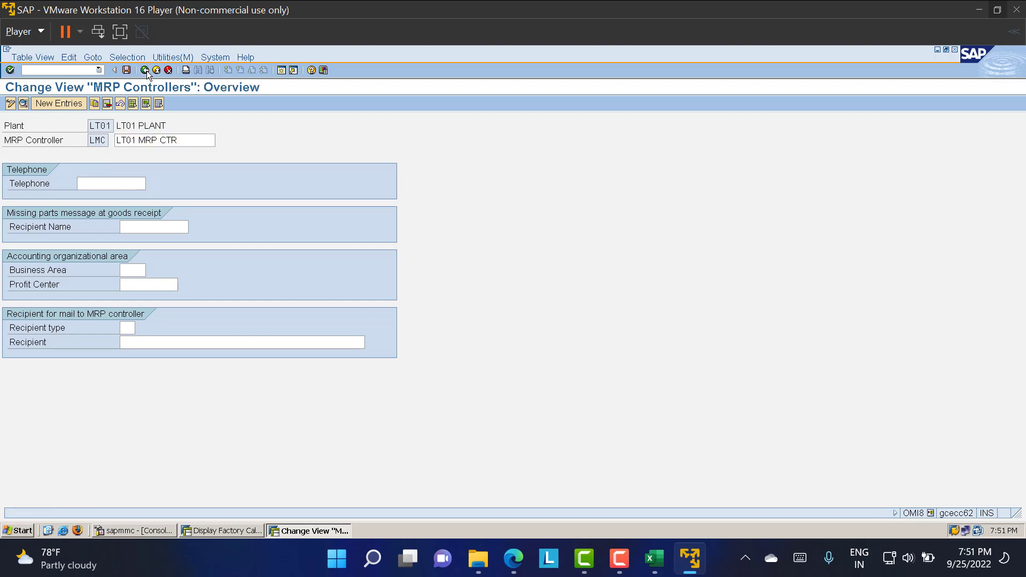
left_click(145, 70)
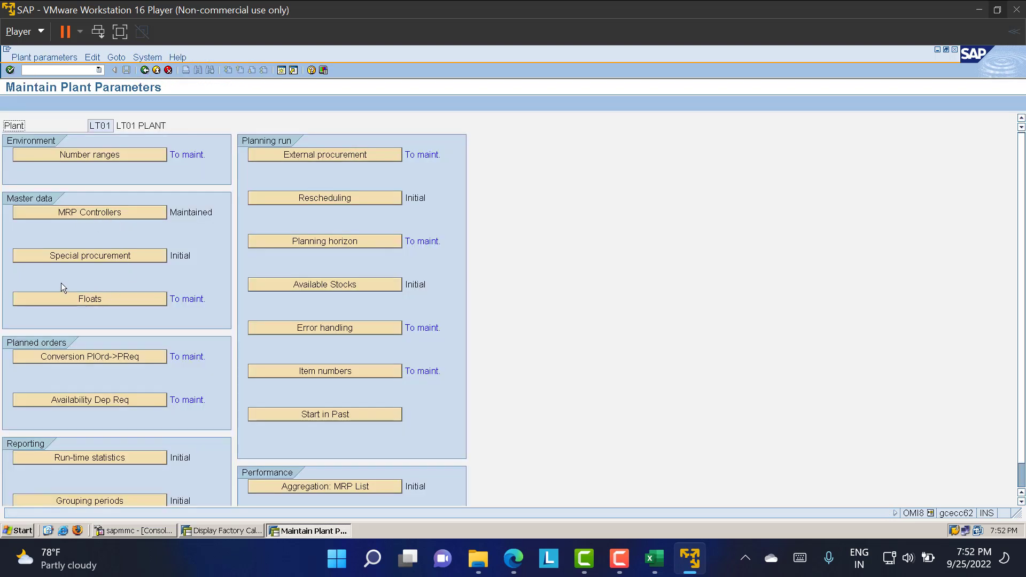
Add a new floats-for-scheduling row for plant LT01 with margin key LSK
left_click(91, 299)
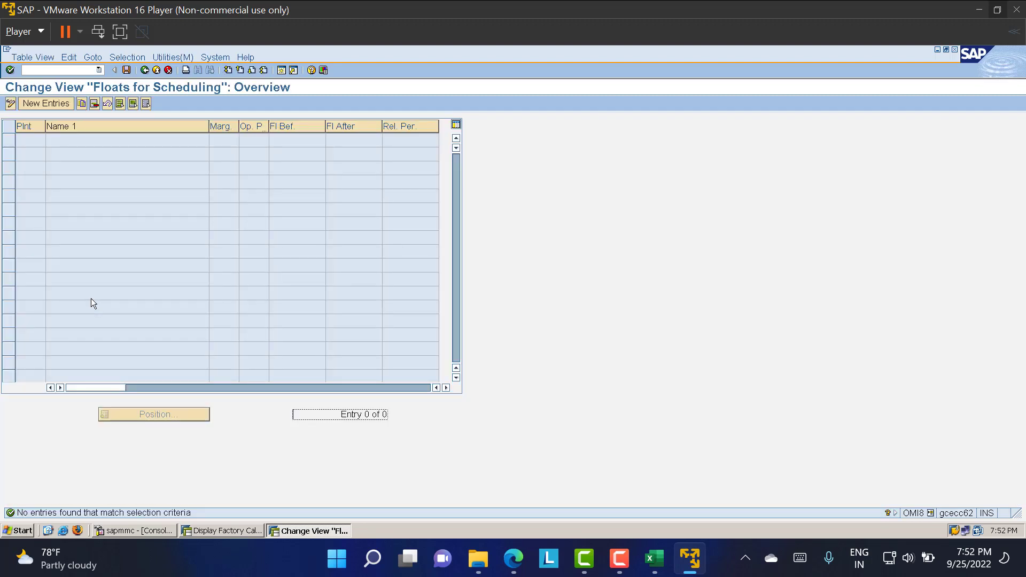
left_click(42, 102)
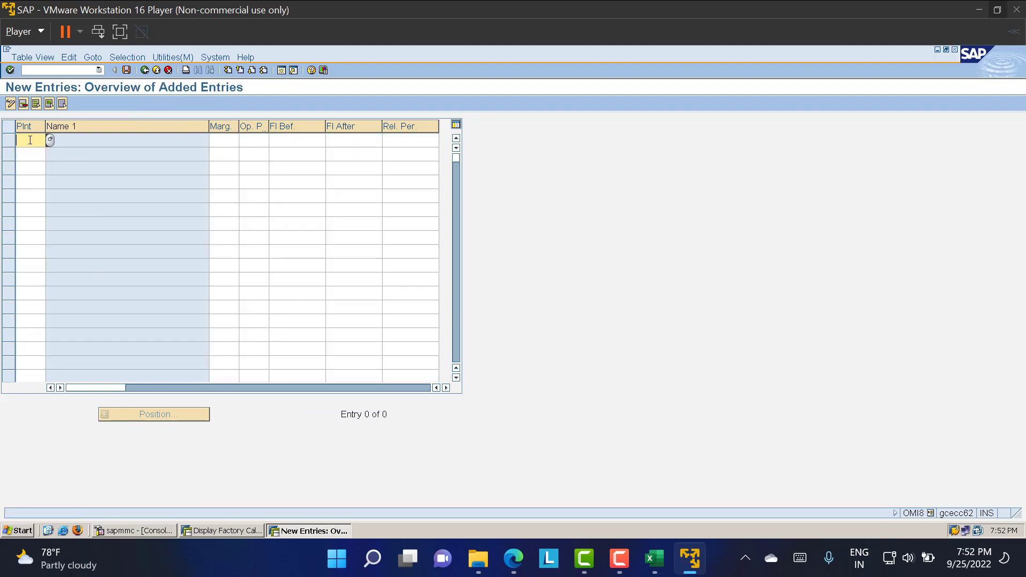
type("LT01")
left_click(249, 137)
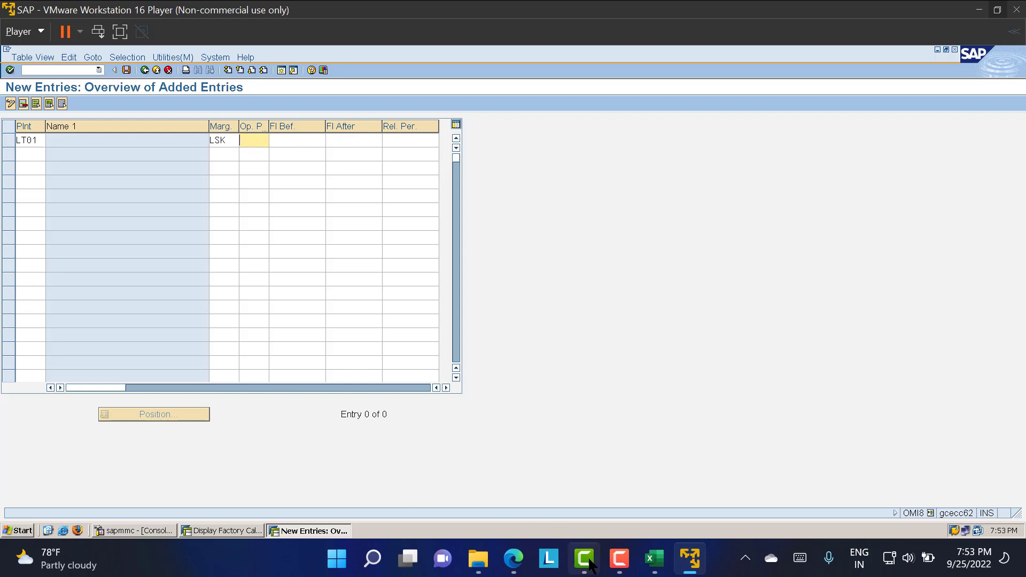
left_click(654, 558)
Enter the date 25/10/2022 in cell E14 of the notes sheet
scroll(294, 379, "down", 2)
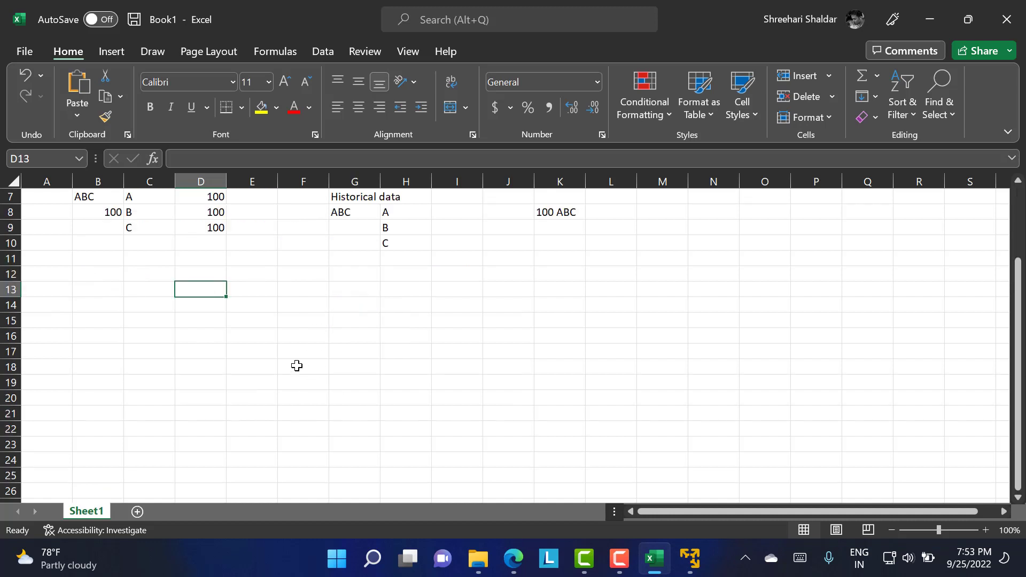
left_click(252, 302)
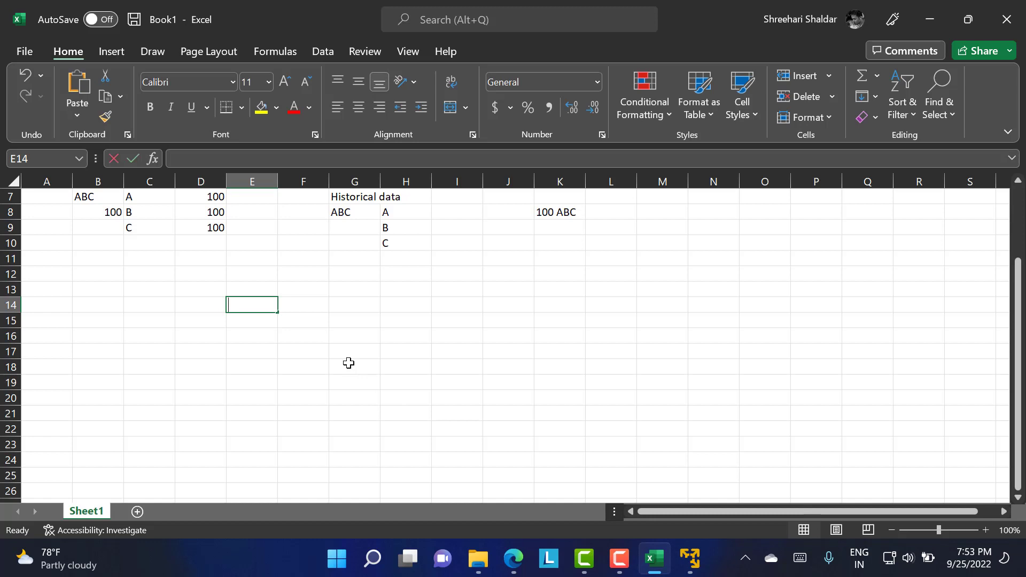
type("5")
key("BackSpace")
type("25")
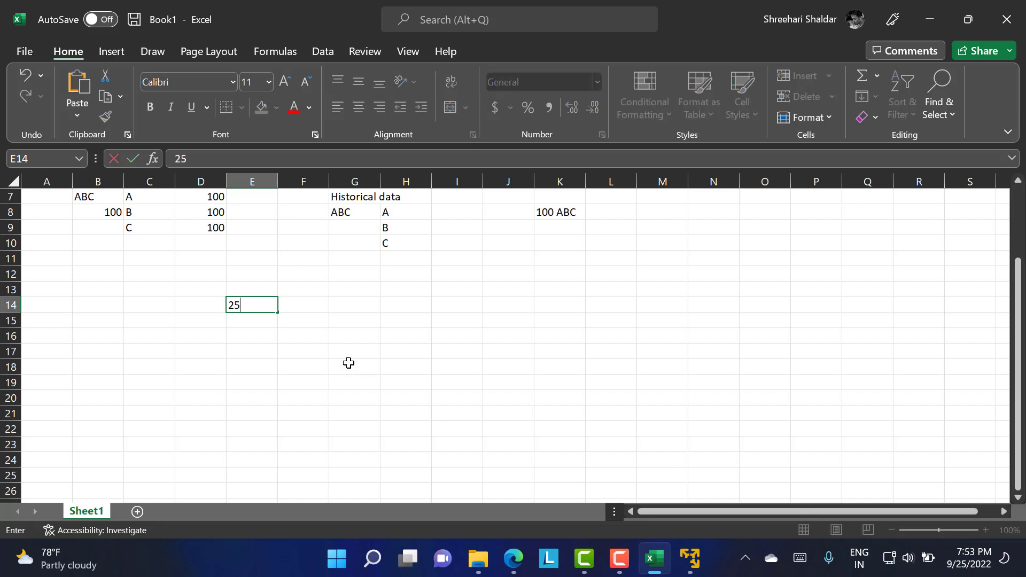
type("/10/2022")
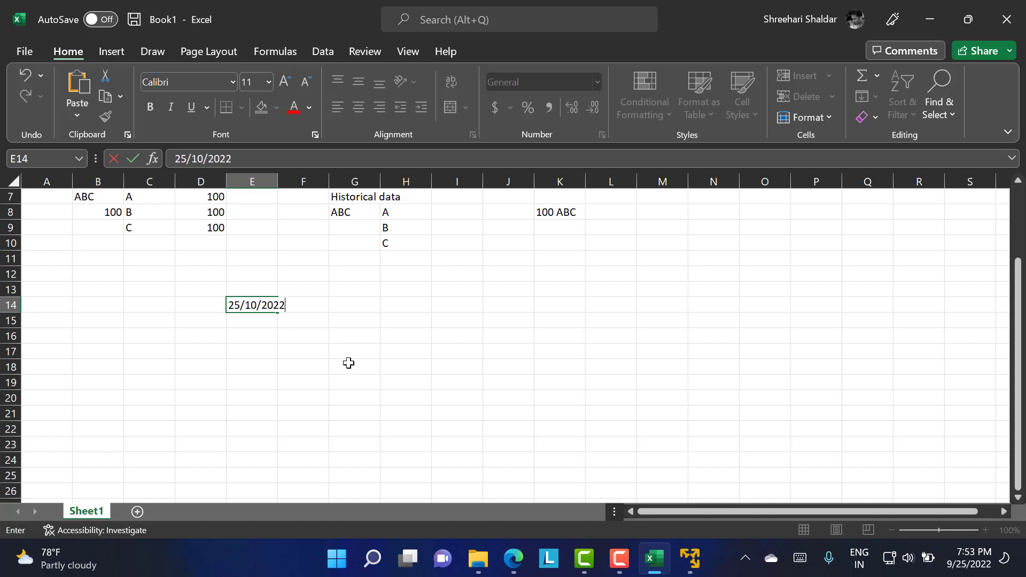
left_click(340, 364)
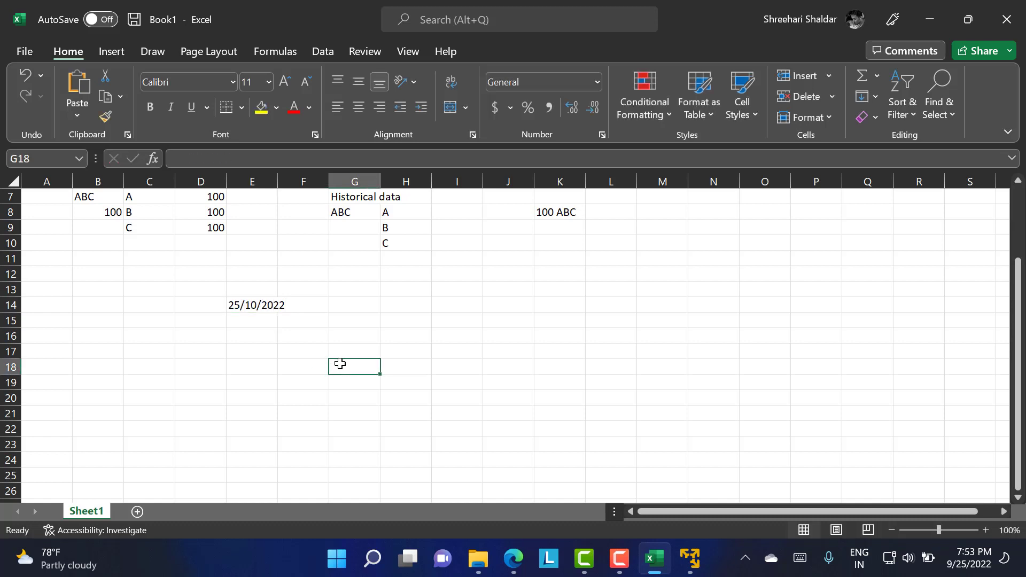
Select range B14:C14, then cells E14 and E16 in the notes sheet
left_click(247, 304)
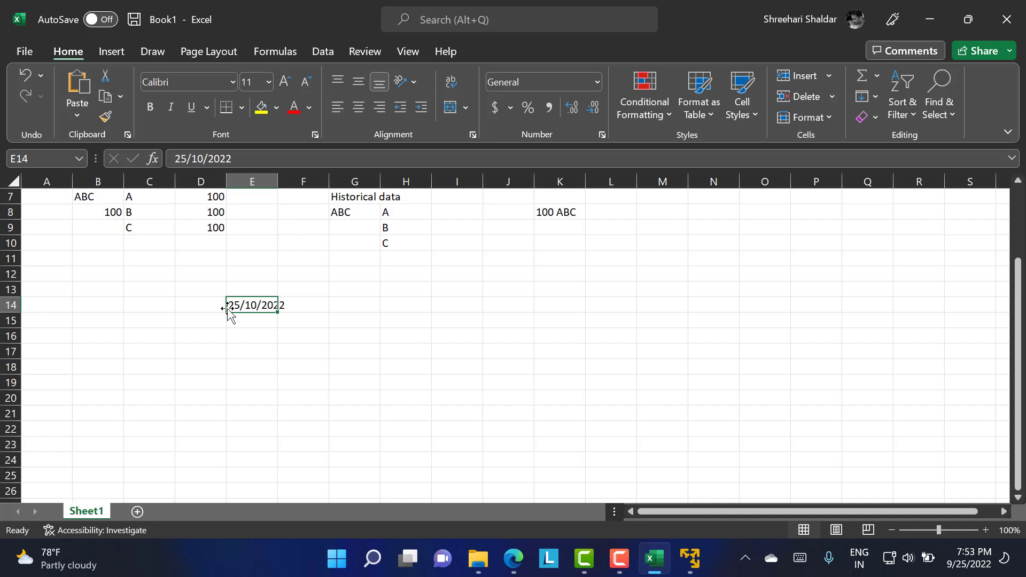
left_click(106, 307)
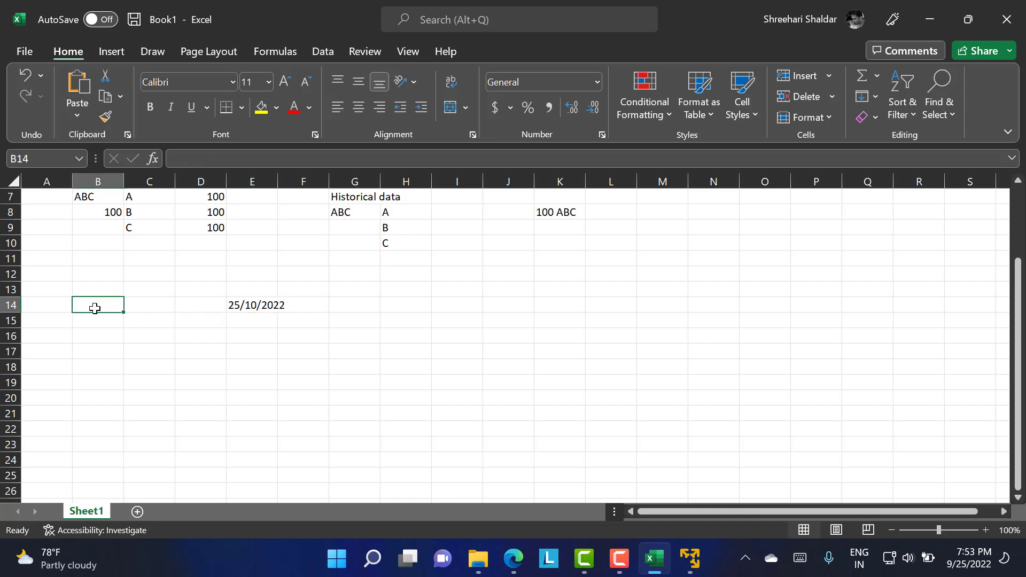
left_click_drag(101, 308, 126, 305)
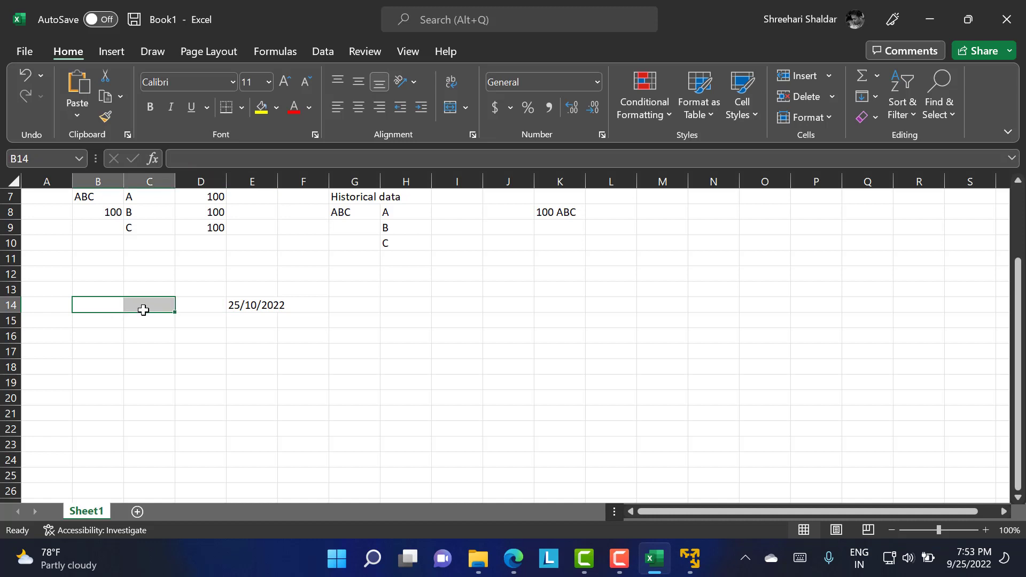
left_click_drag(102, 309, 135, 305)
left_click(238, 309)
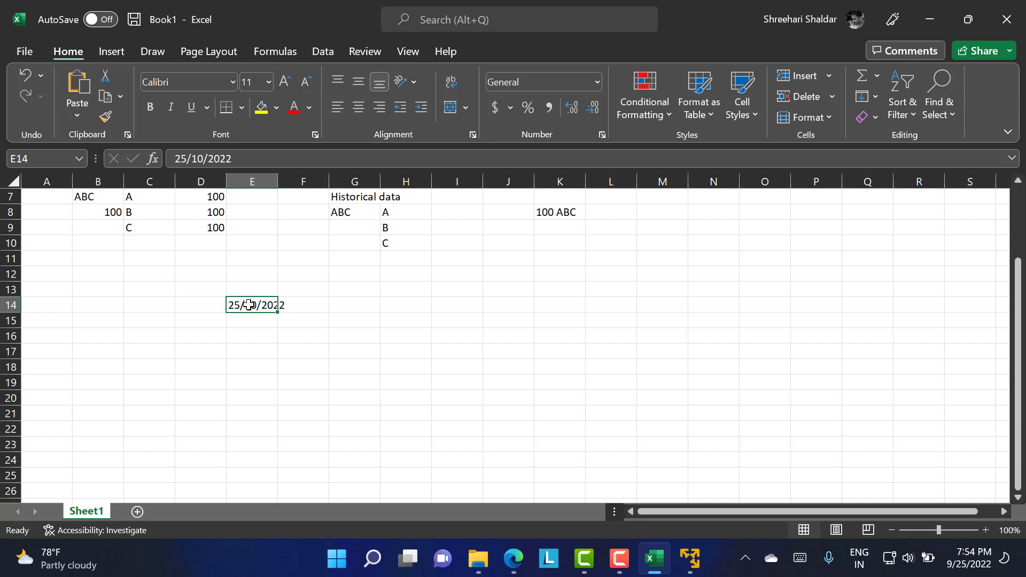
left_click(249, 334)
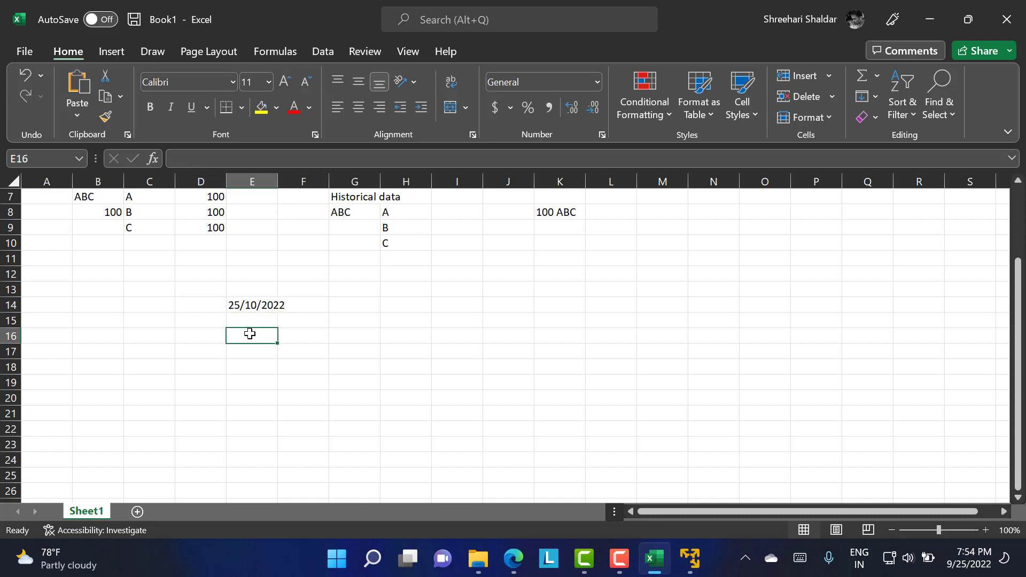
left_click(690, 558)
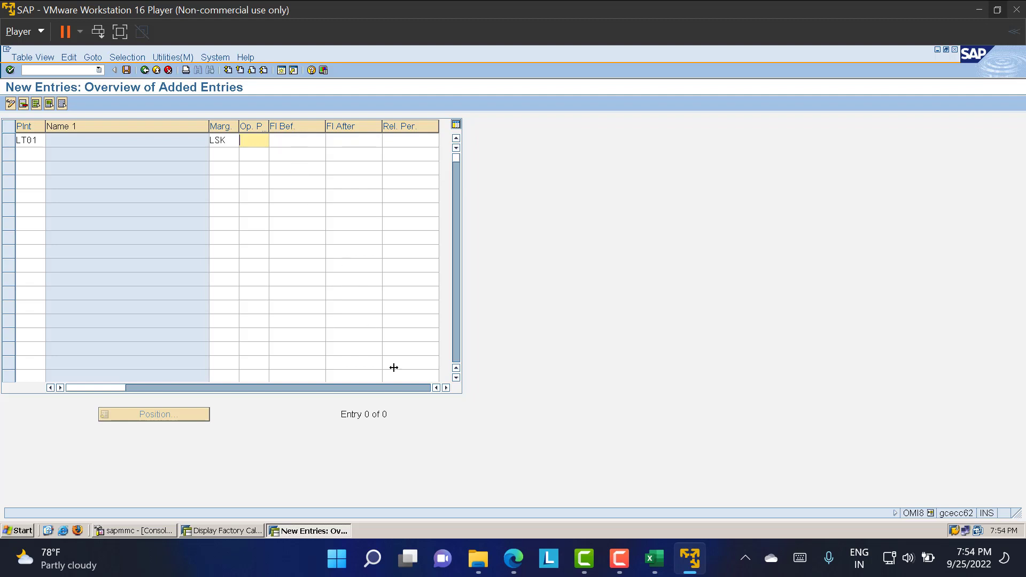
Enter the date 25/10/2022 in cell E16
left_click(653, 561)
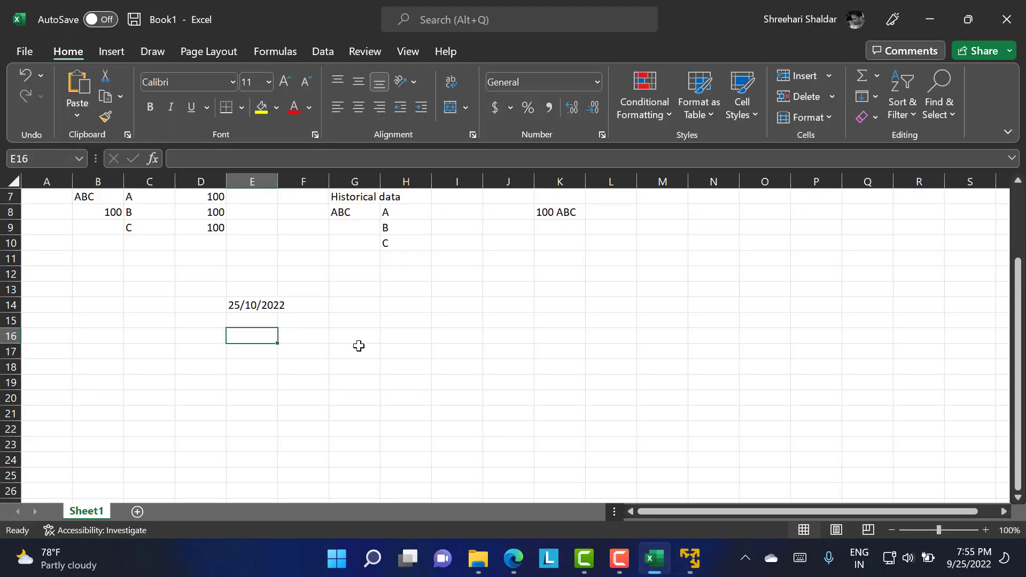
left_click(251, 305)
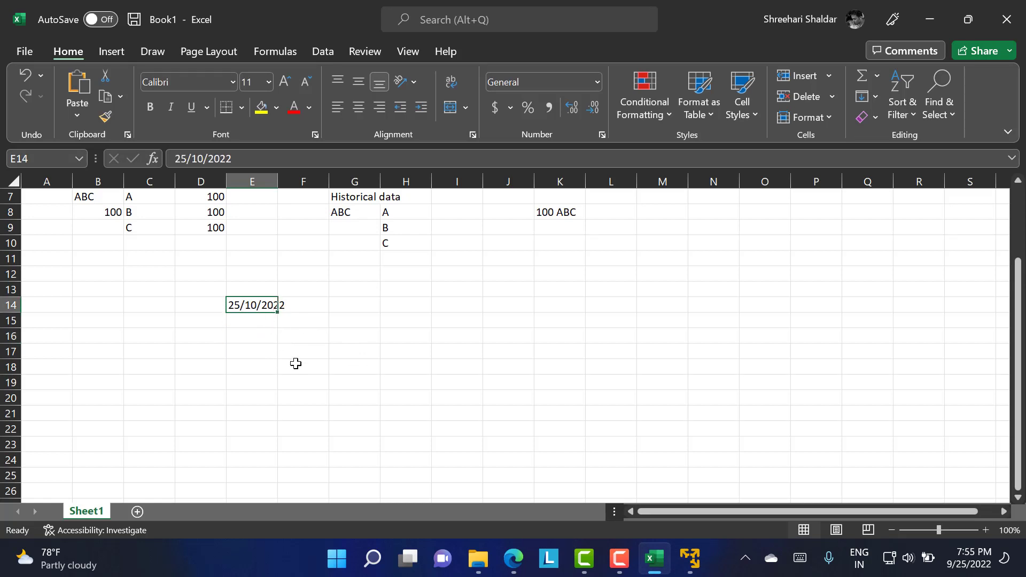
left_click(260, 339)
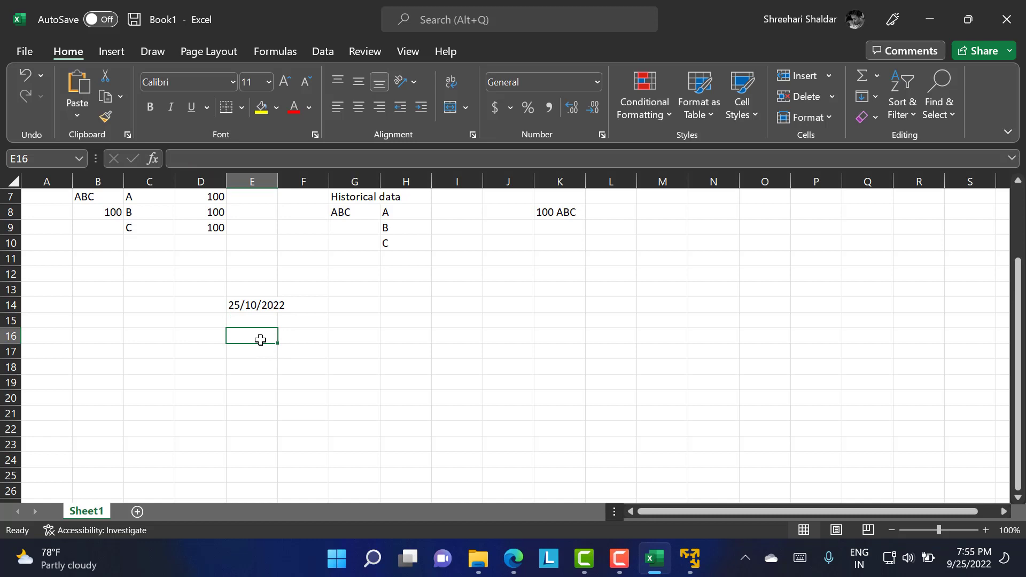
type("2")
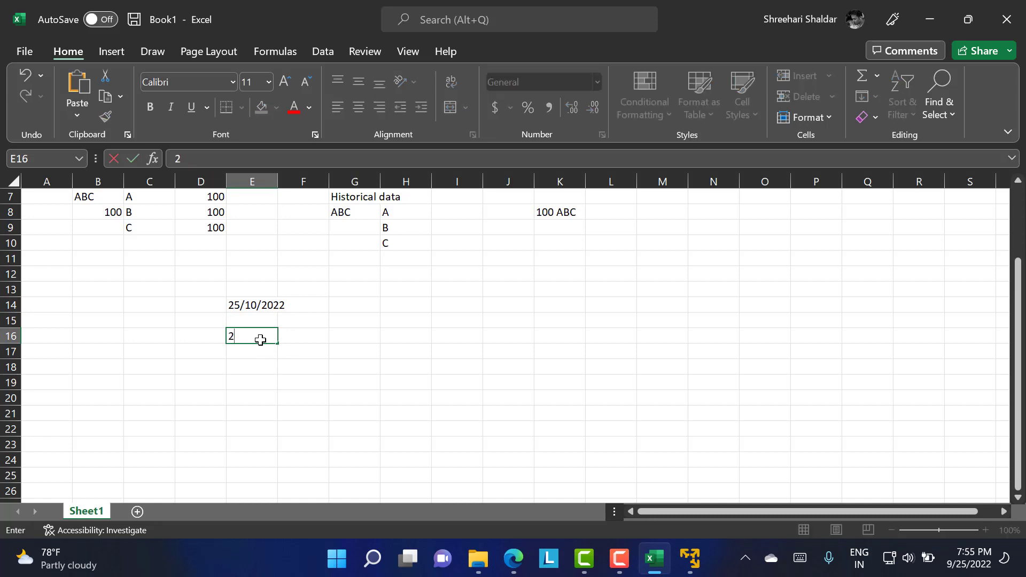
type("5/10/2022")
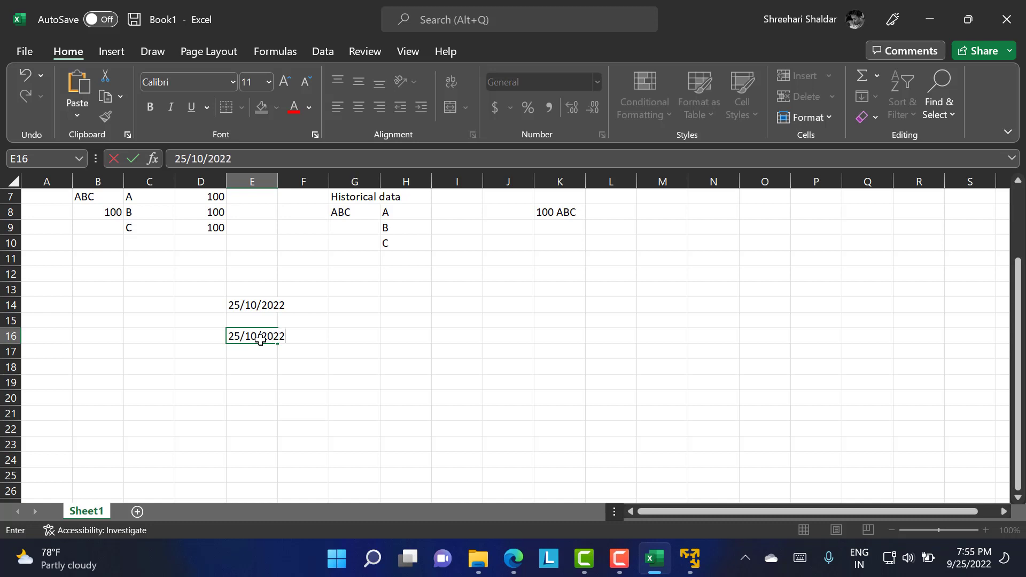
left_click(267, 381)
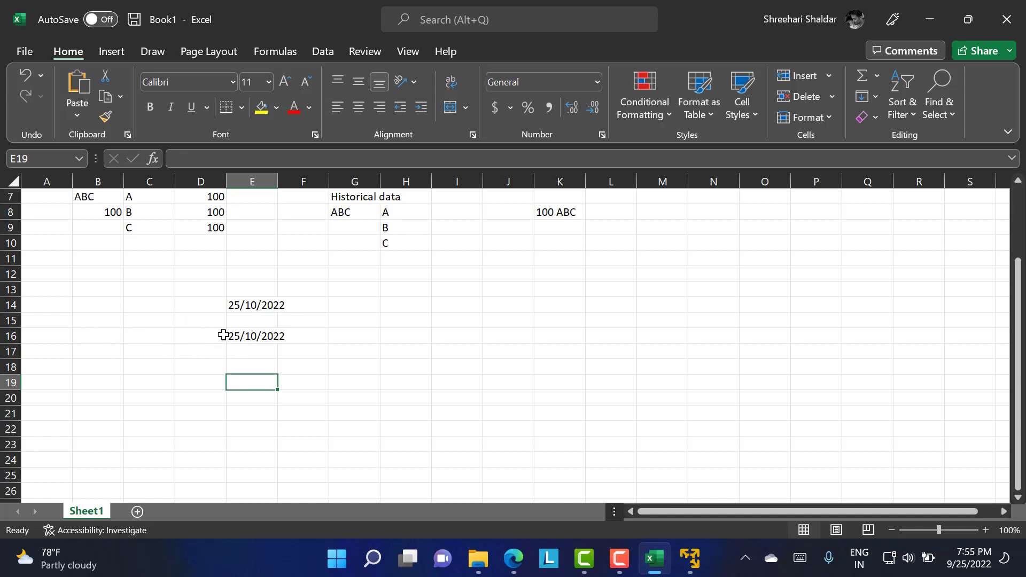
Enter the date 29/10/2022 in cell H16 and check both new dates
left_click(403, 339)
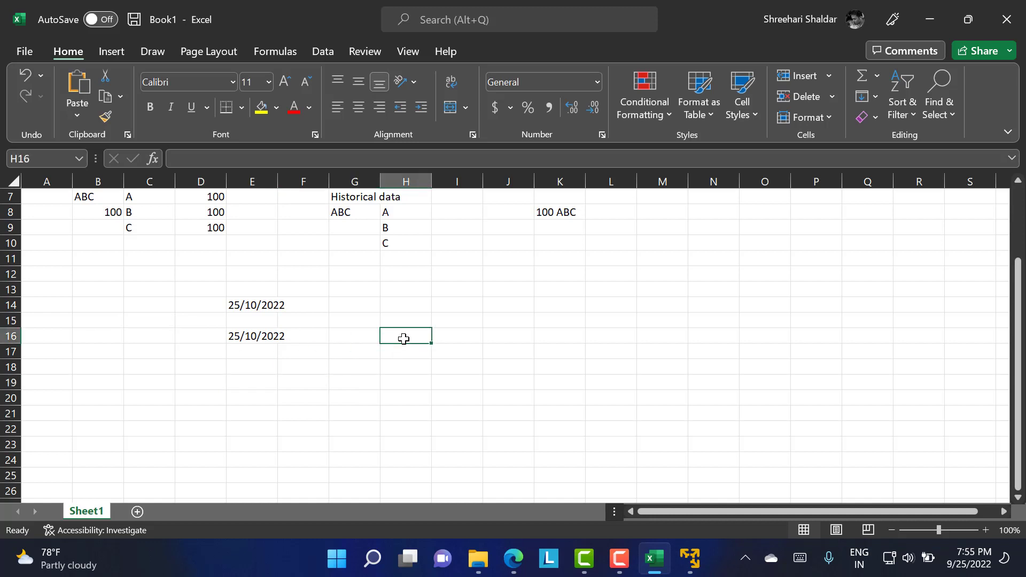
type("29/")
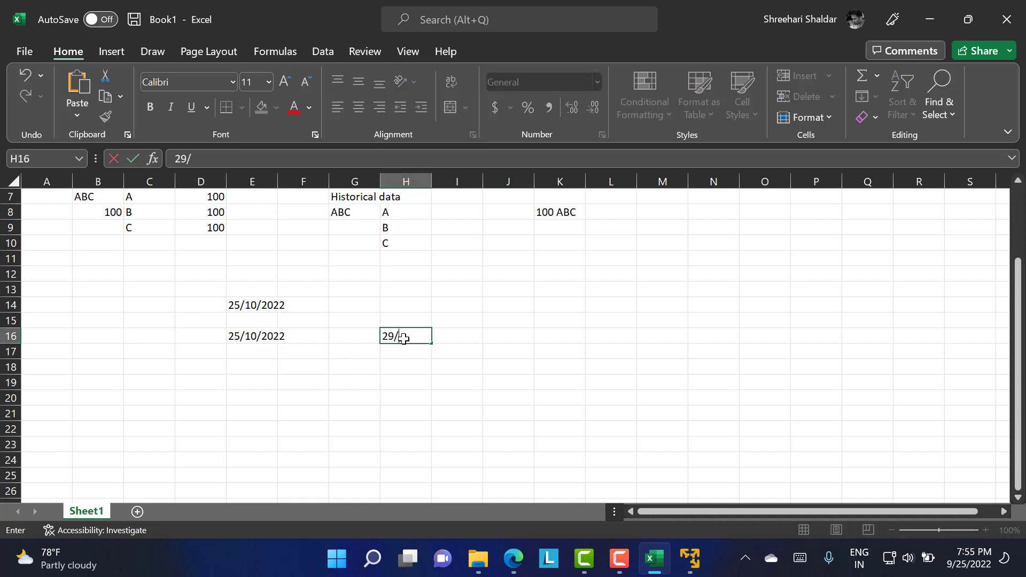
type("10/2022")
left_click(407, 381)
left_click(244, 337)
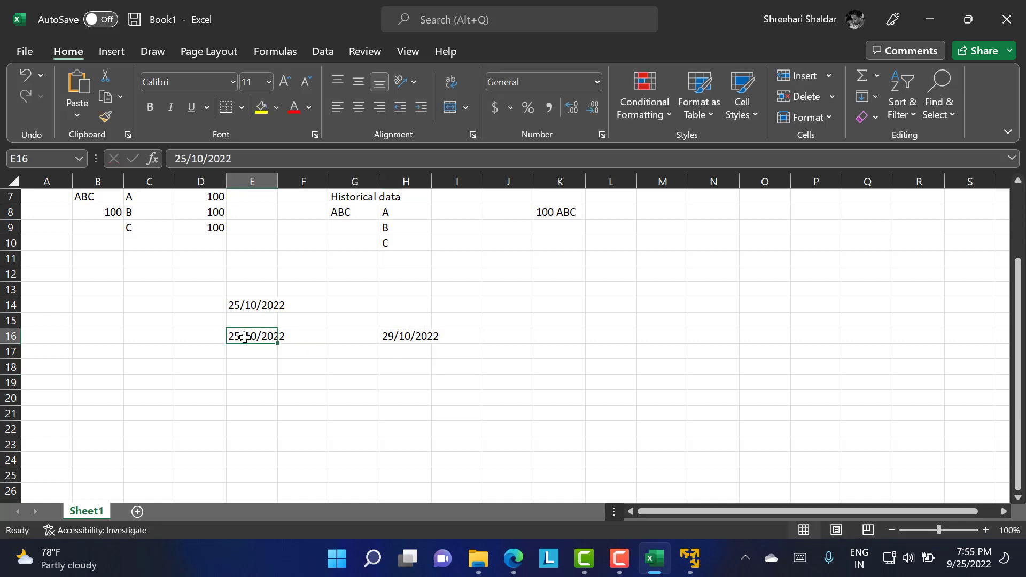
left_click(398, 337)
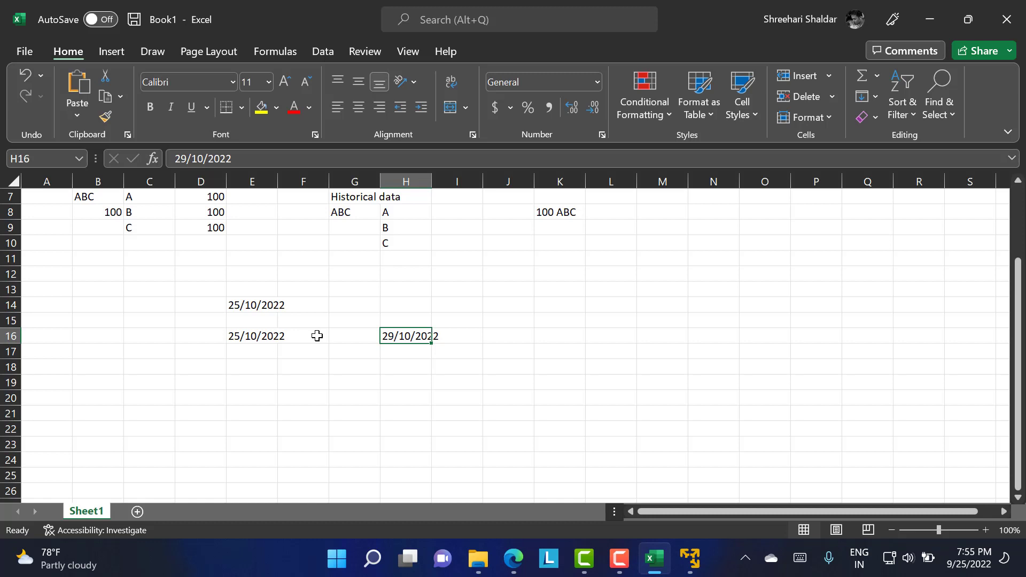
left_click(689, 558)
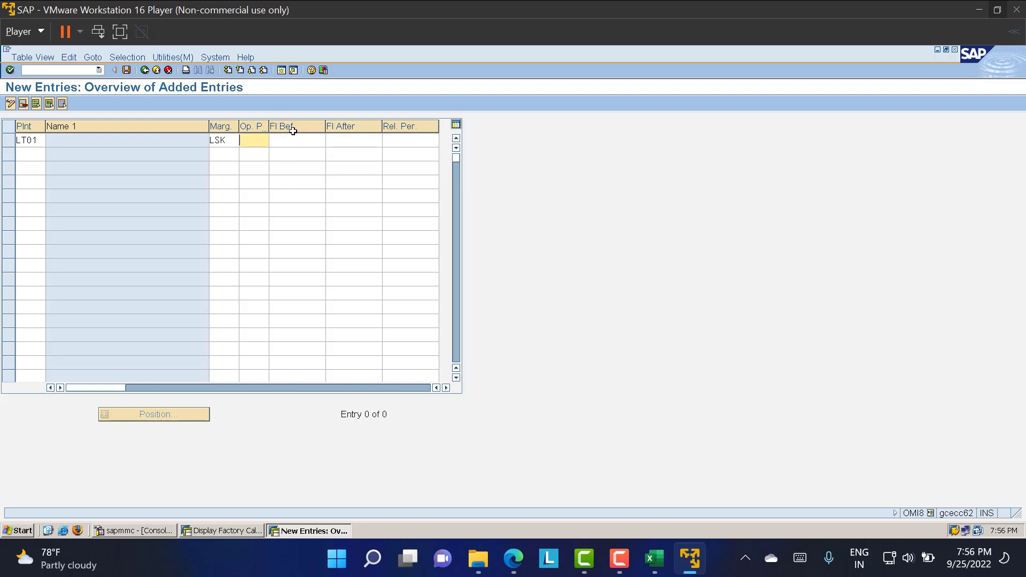
Enter 15/11/2022 in cell E18 and 18/11/2022 in cell G18
left_click(654, 558)
left_click(247, 371)
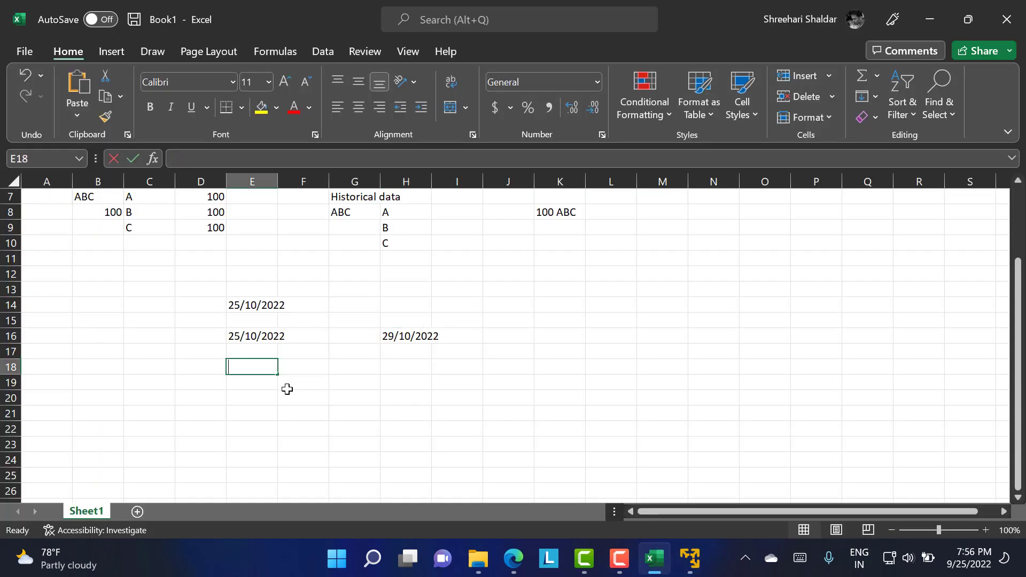
type("15/11/")
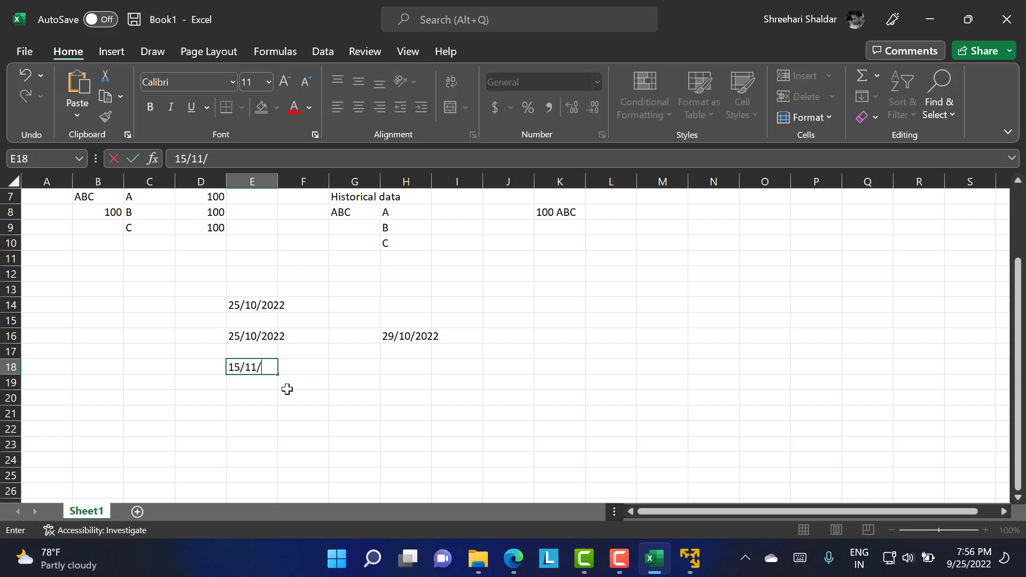
type("2022")
left_click(278, 407)
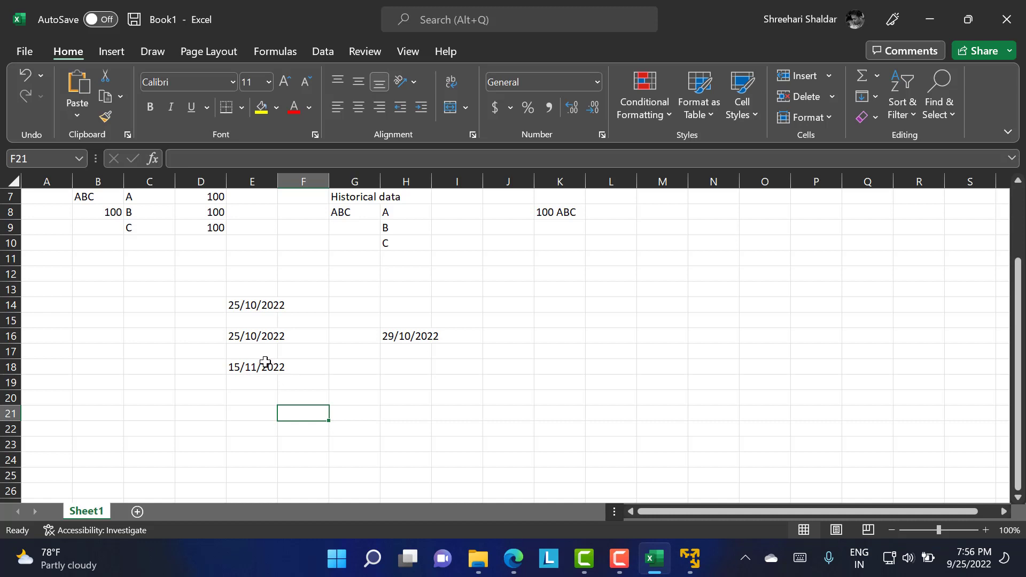
left_click(357, 369)
type("18")
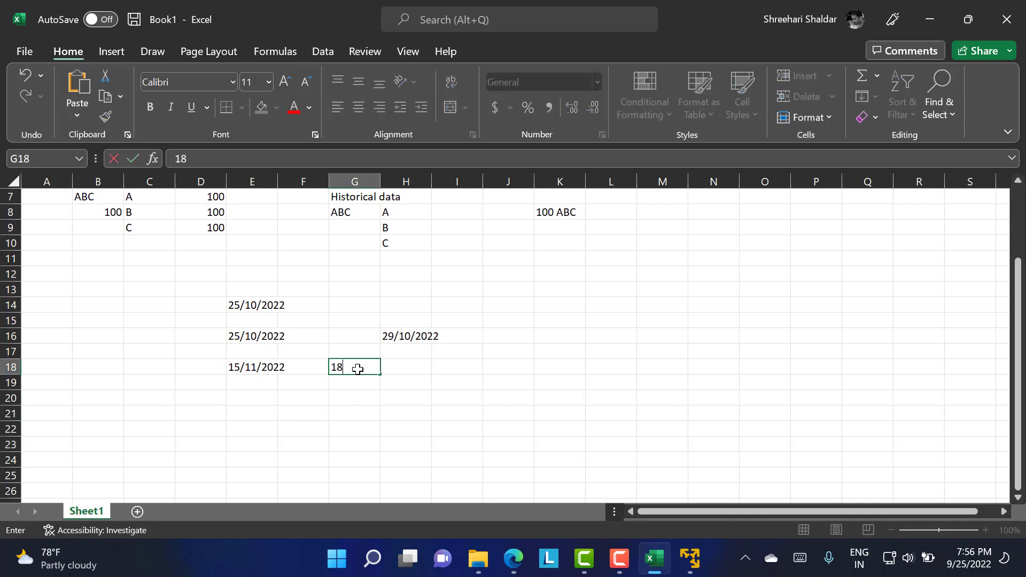
type("/11/2022")
left_click(319, 442)
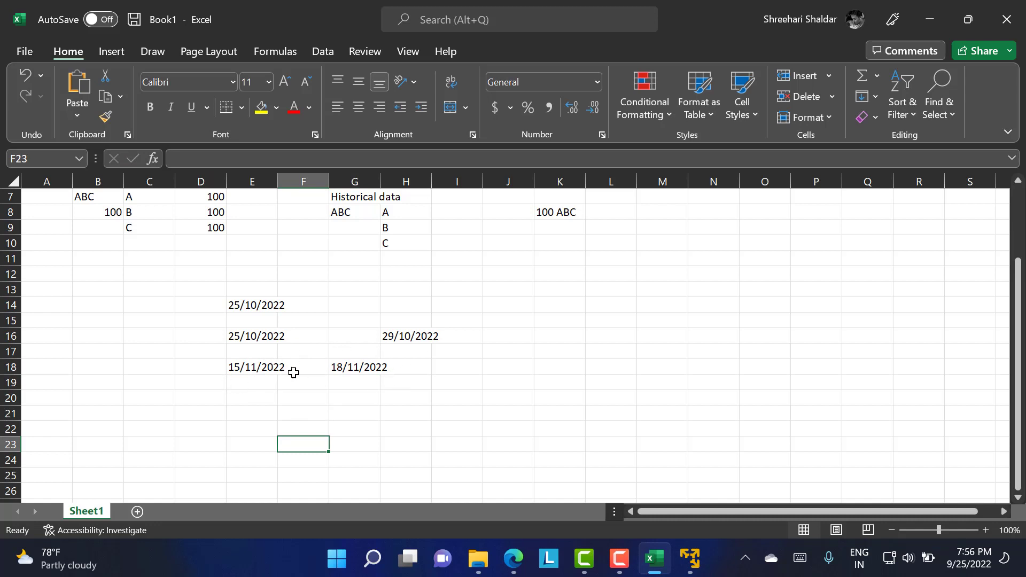
left_click(685, 564)
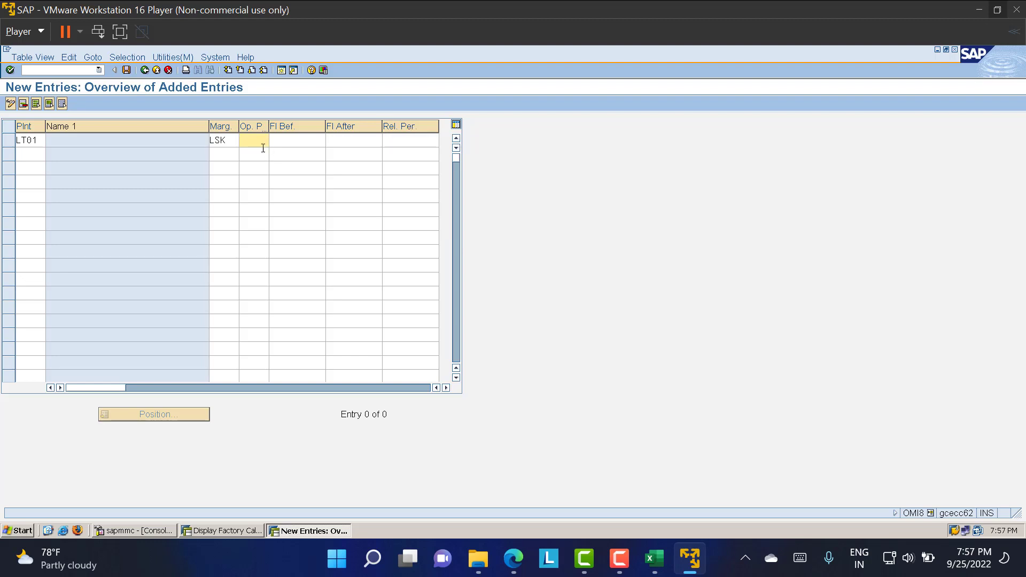
Give LT01 opening period 15 and floats before and after production of 5, then save
type("15")
key("Tab")
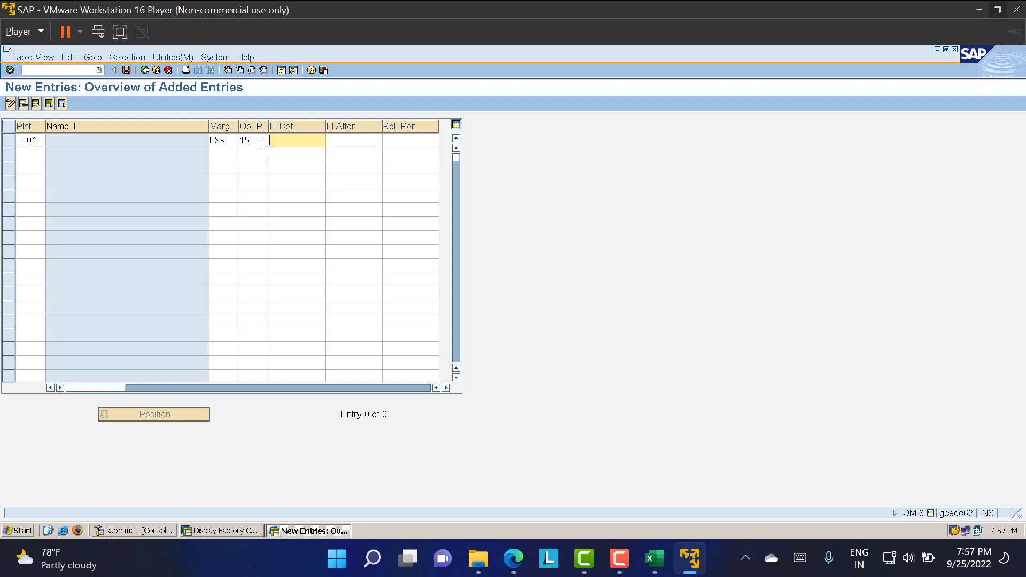
type("5")
key("Tab")
type("5")
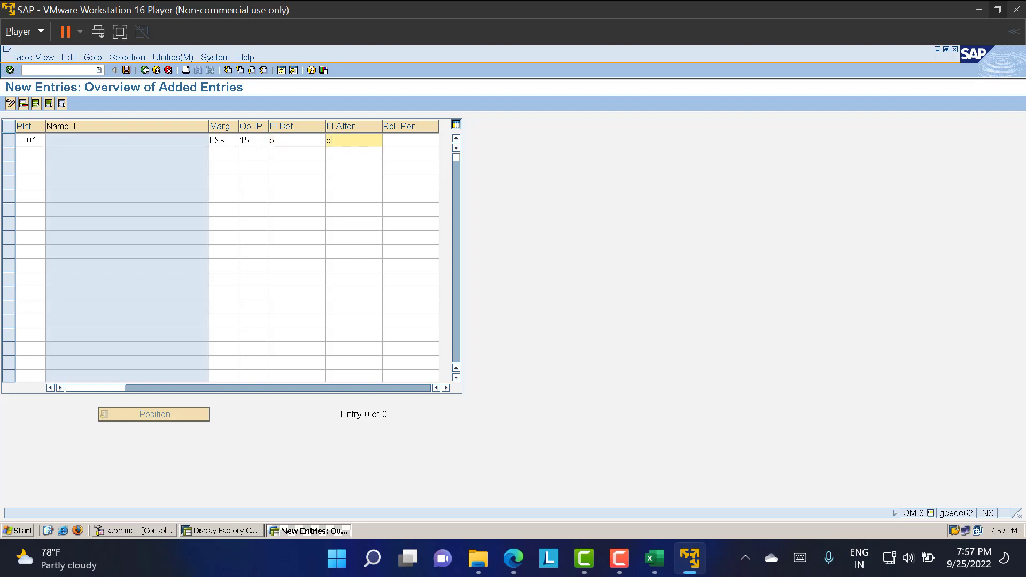
key("Return")
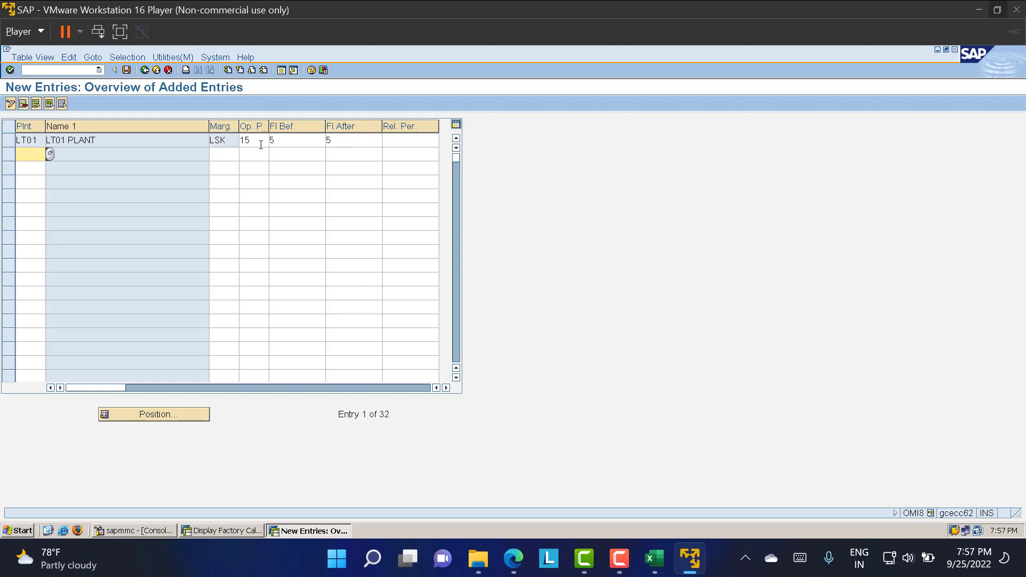
left_click(126, 70)
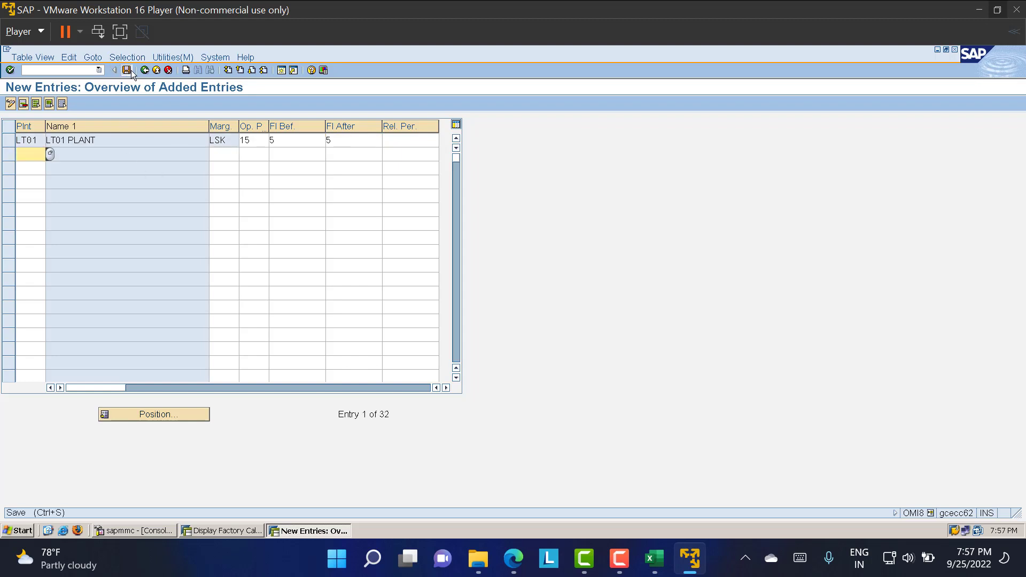
left_click(36, 235)
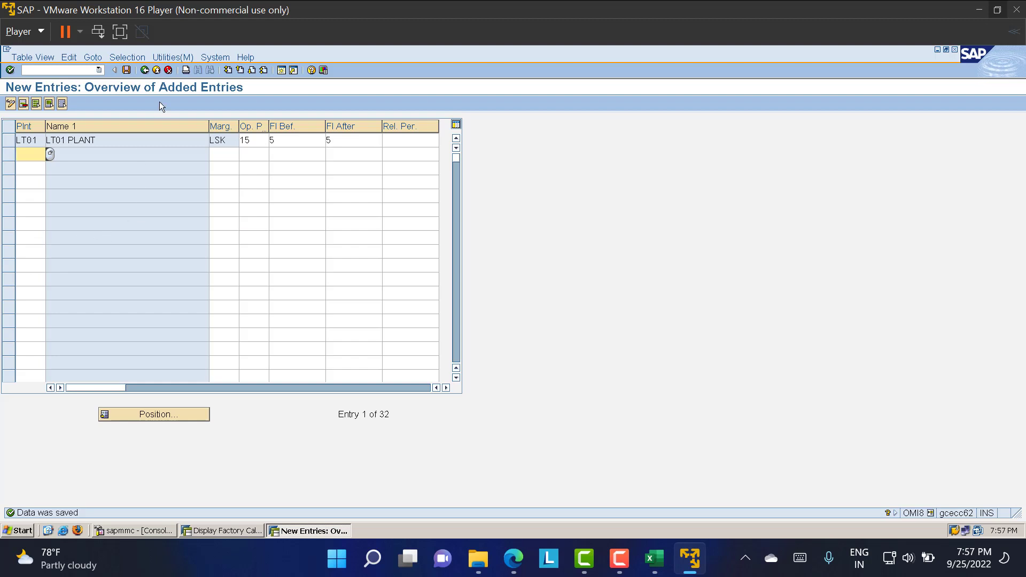
Back out to the IMG, run OMI8, then return to the main menu with /n
left_click(145, 73)
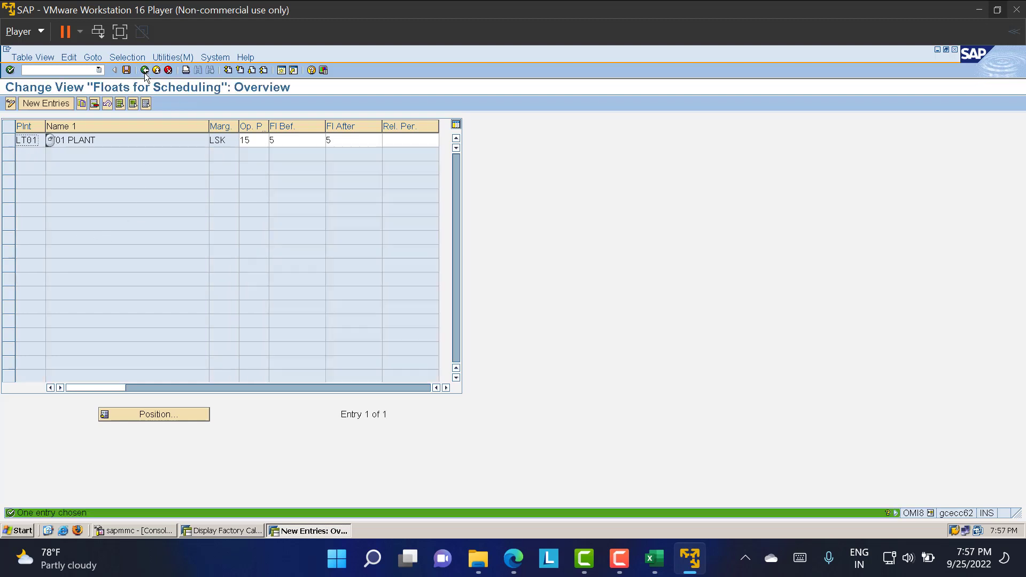
left_click(144, 71)
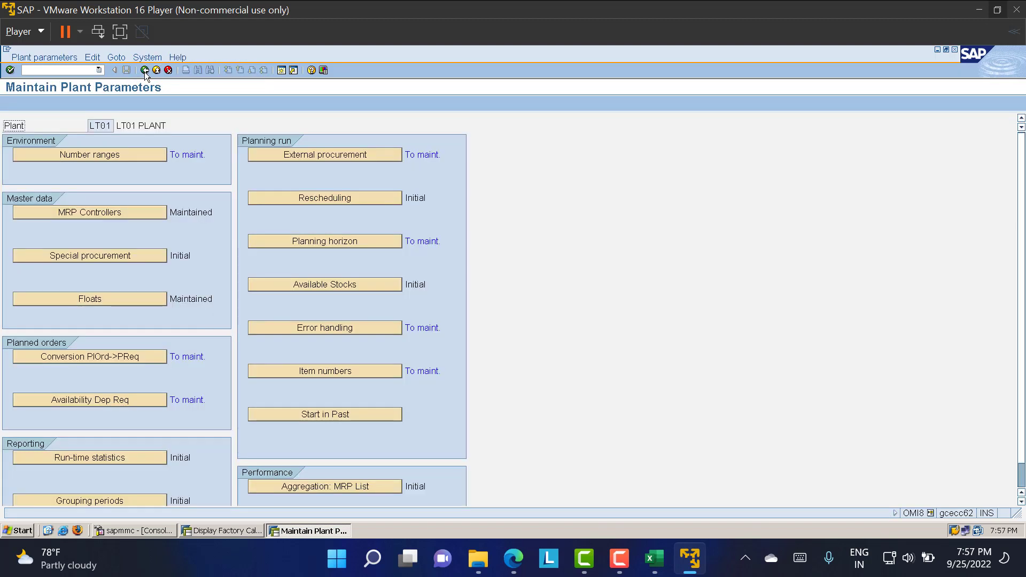
left_click(145, 71)
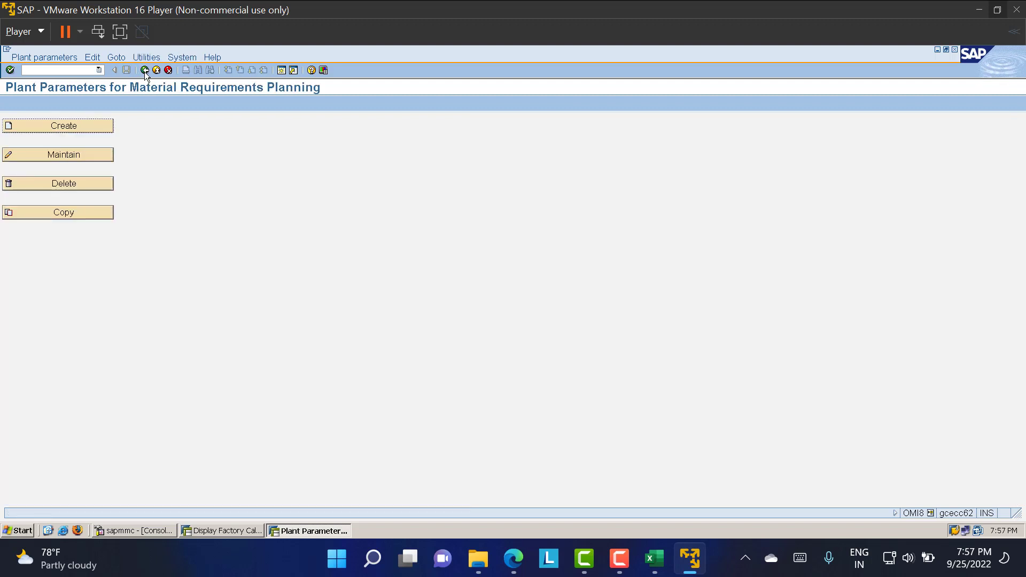
left_click(144, 72)
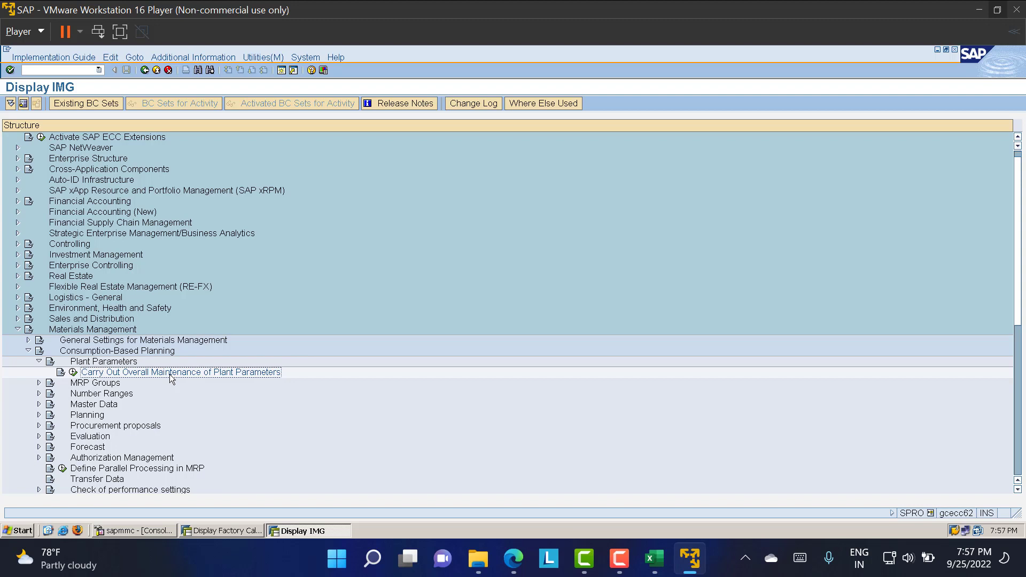
left_click(58, 70)
type("/N")
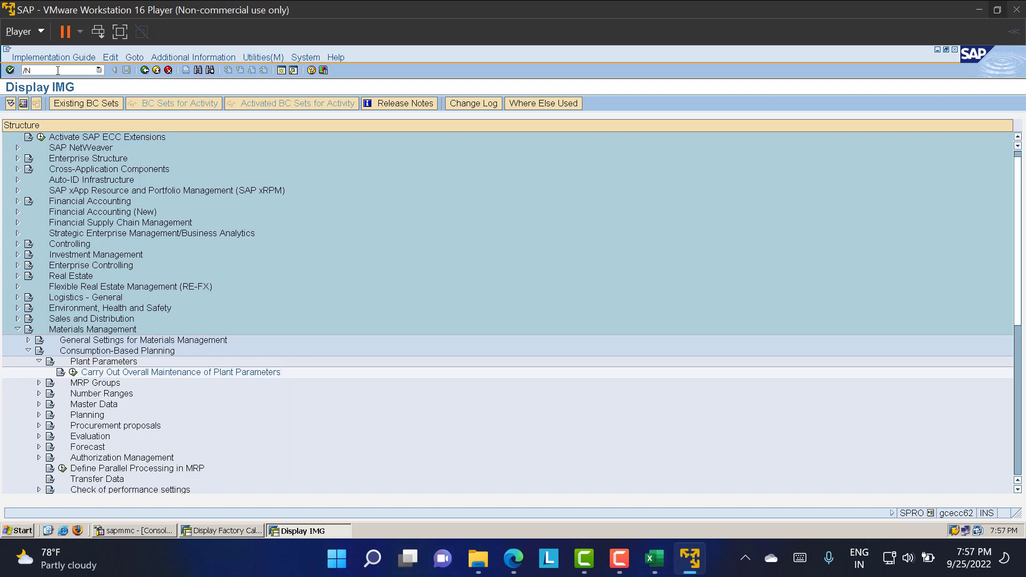
type("OMI8")
key("Return")
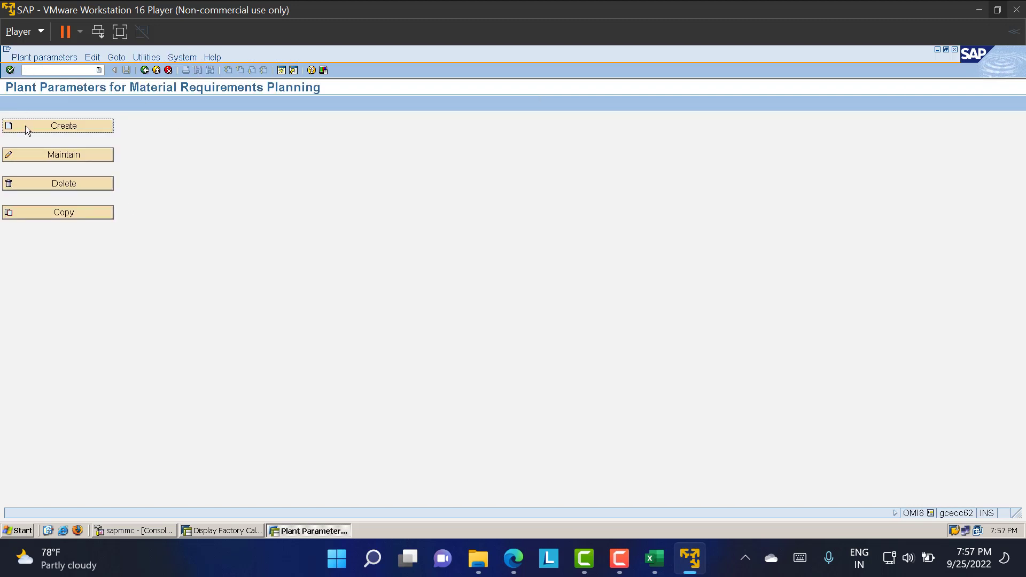
left_click(65, 70)
type("/n")
key("Return")
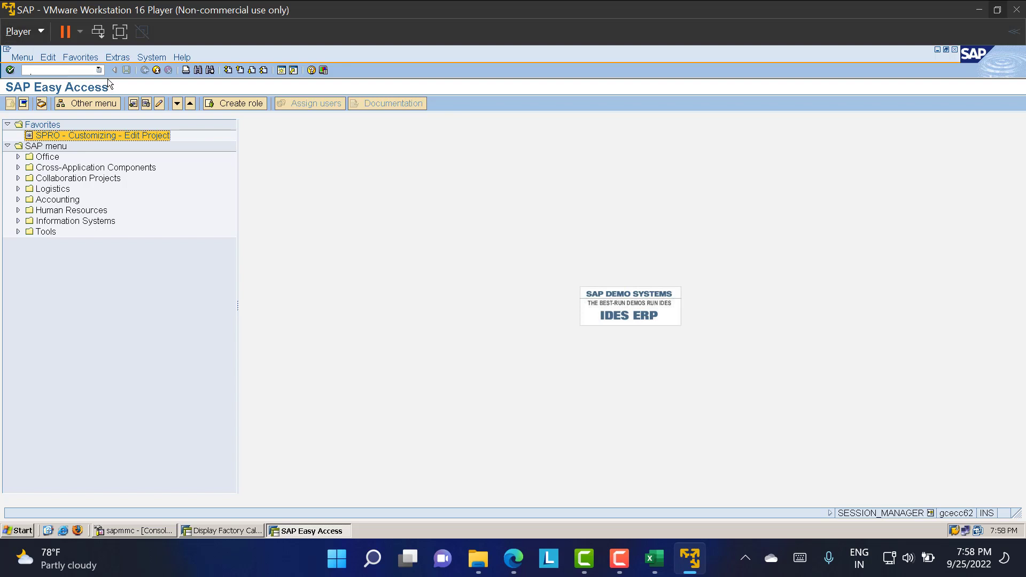
Try the OME1 purchasing default values transaction, then return to SAP Easy Access
left_click(60, 71)
type("1")
key("Return")
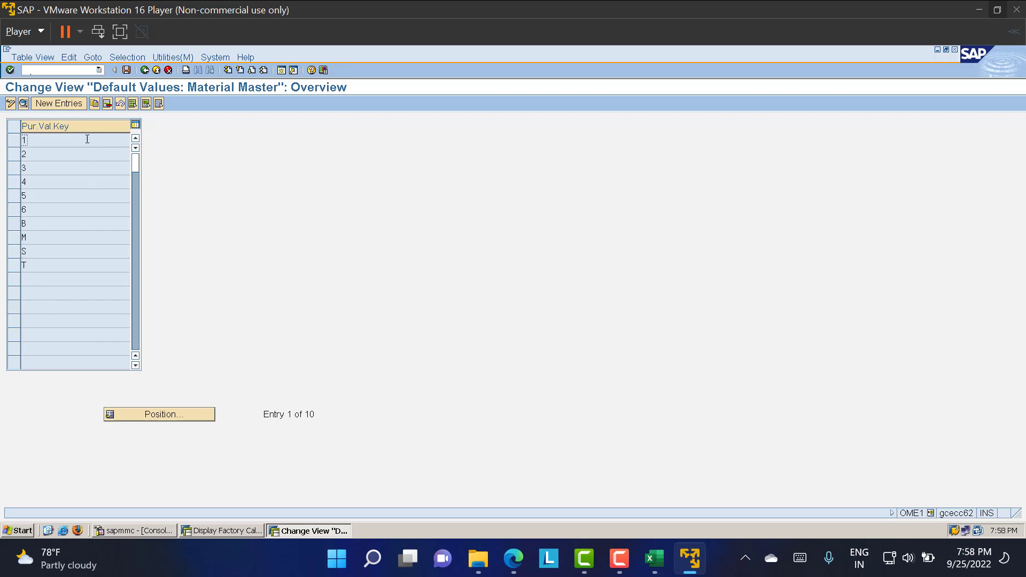
left_click(141, 72)
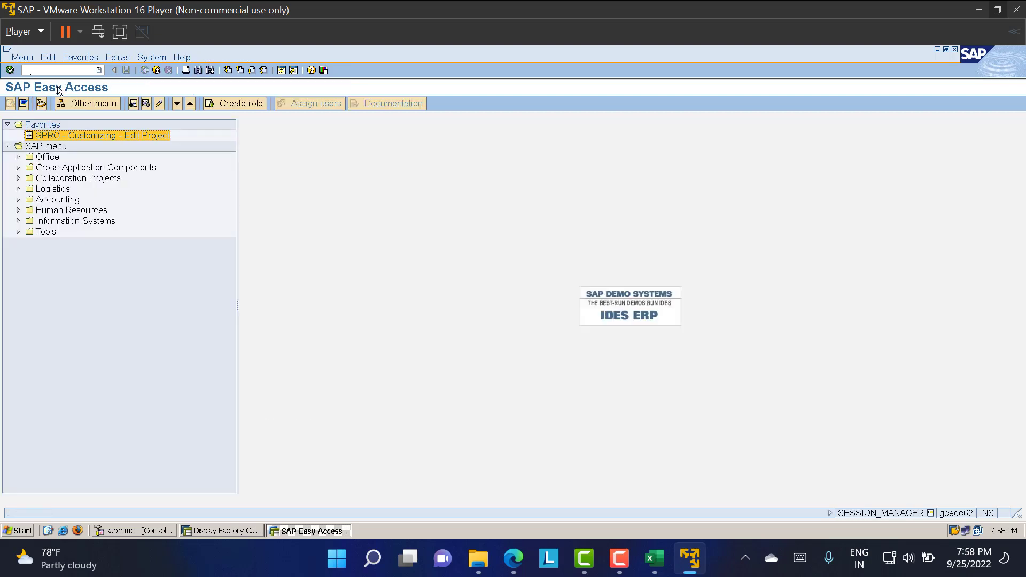
In SPRO under Materials Management > Purchasing > Material Master, start a new purchasing value key
double_click(56, 138)
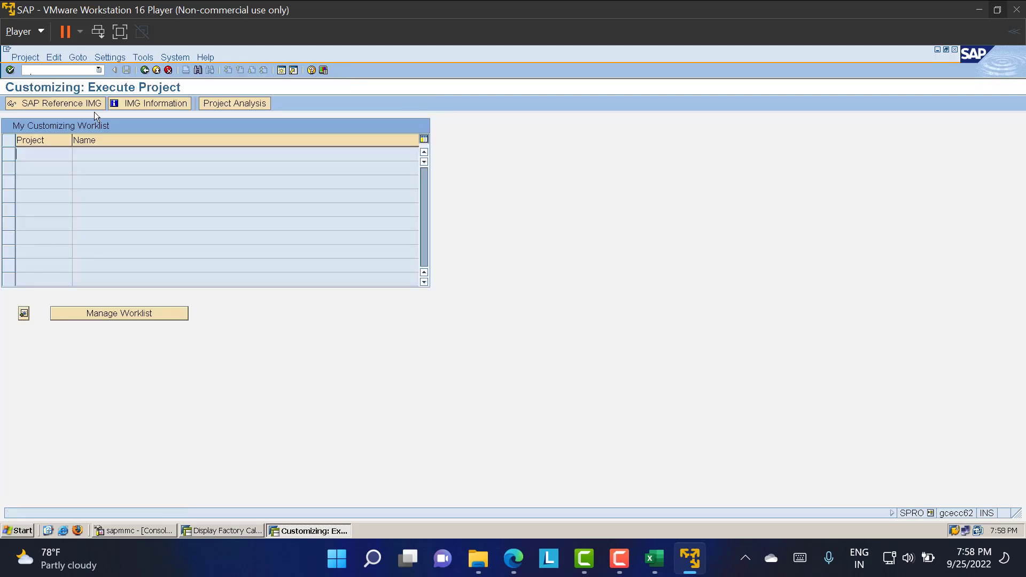
left_click(62, 104)
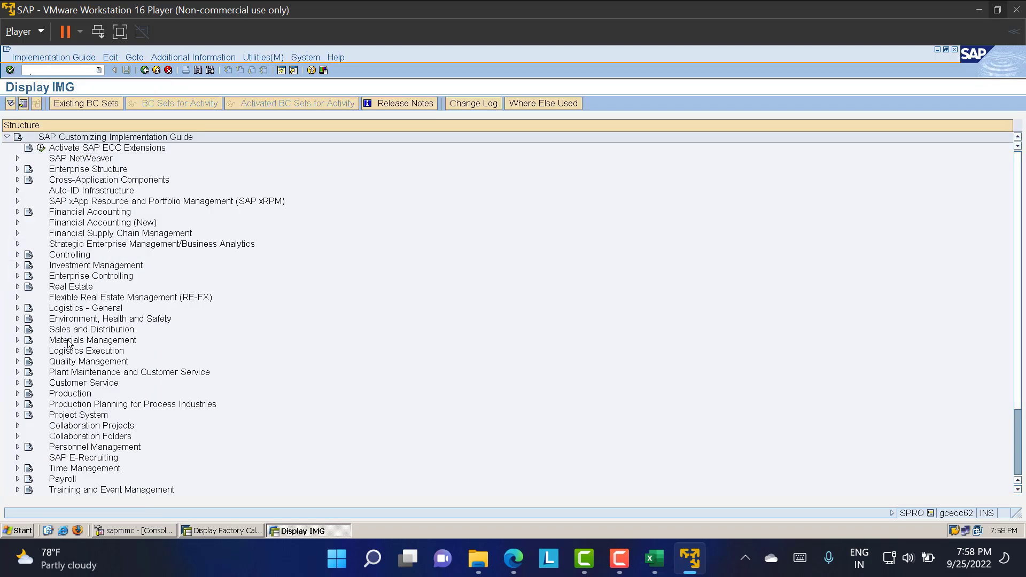
left_click(17, 340)
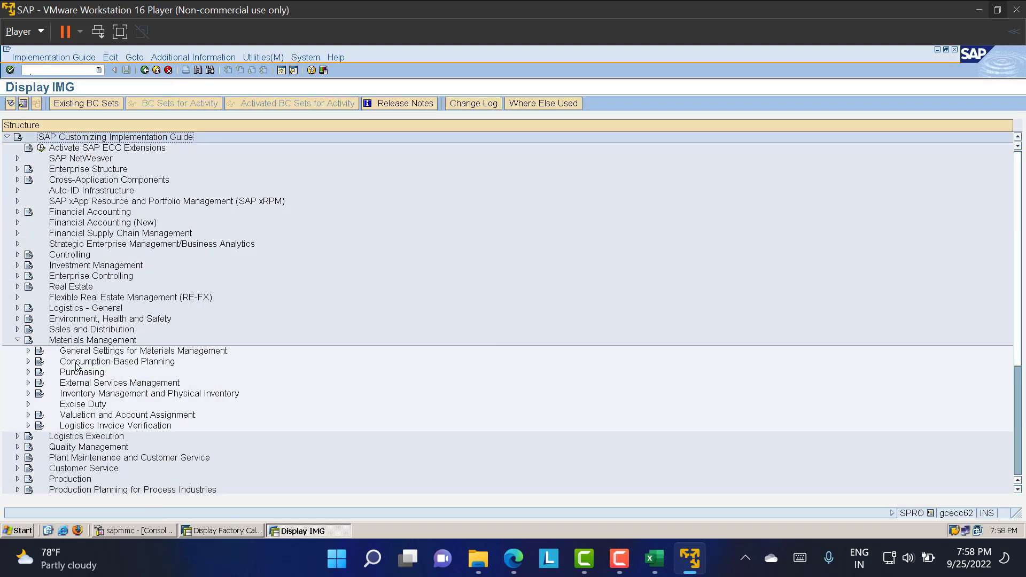
left_click(28, 372)
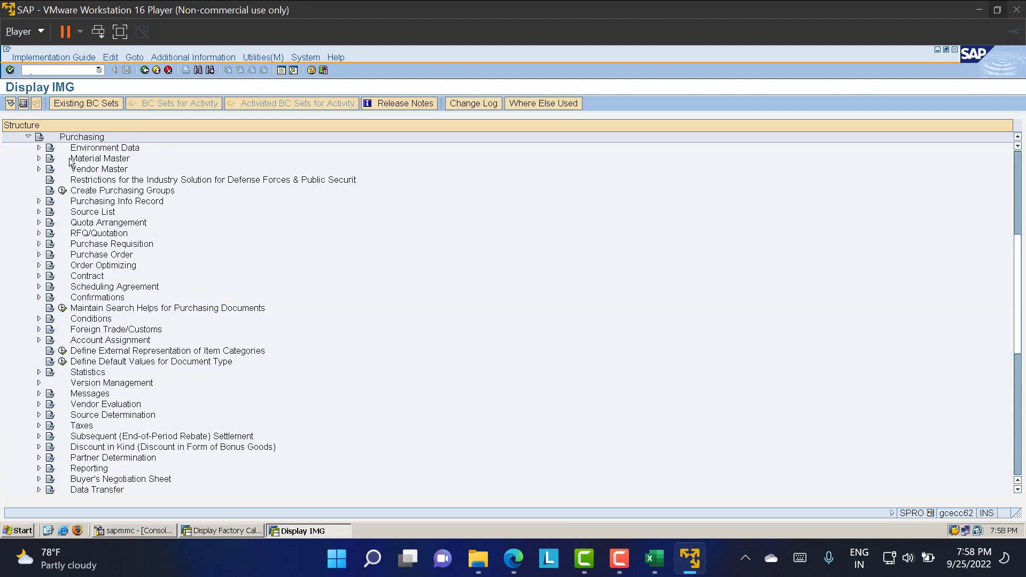
left_click(39, 159)
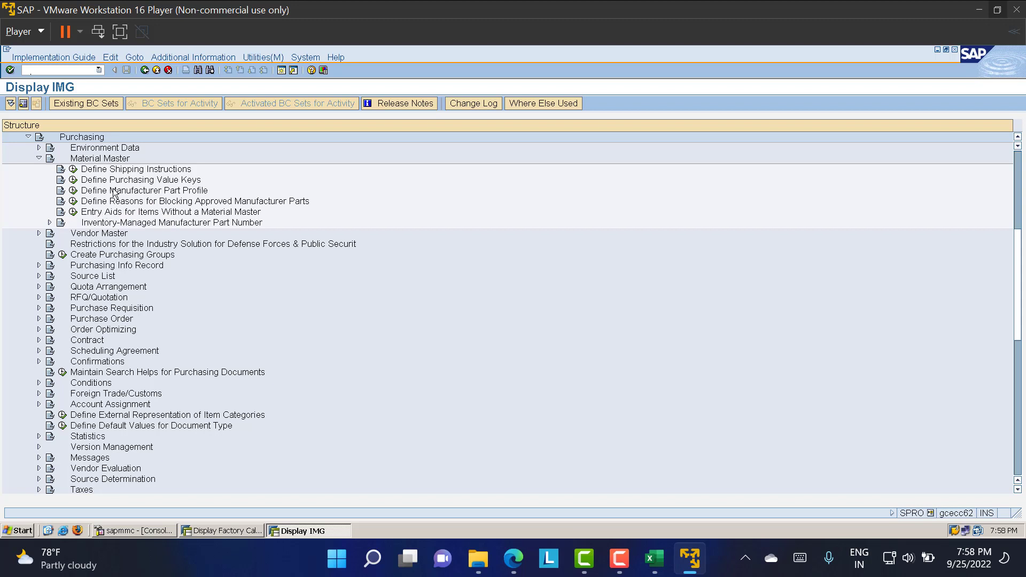
left_click(74, 181)
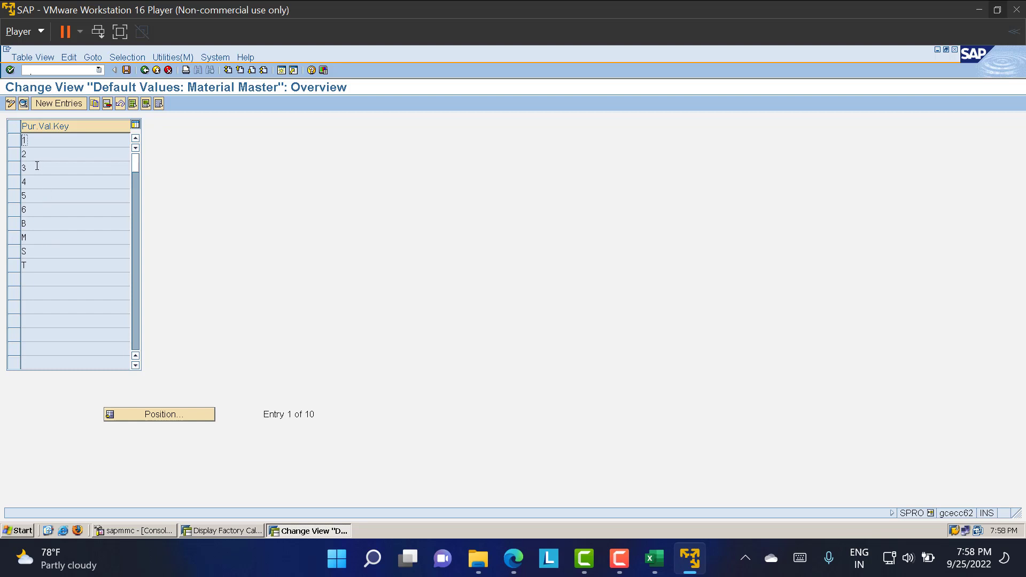
left_click(57, 105)
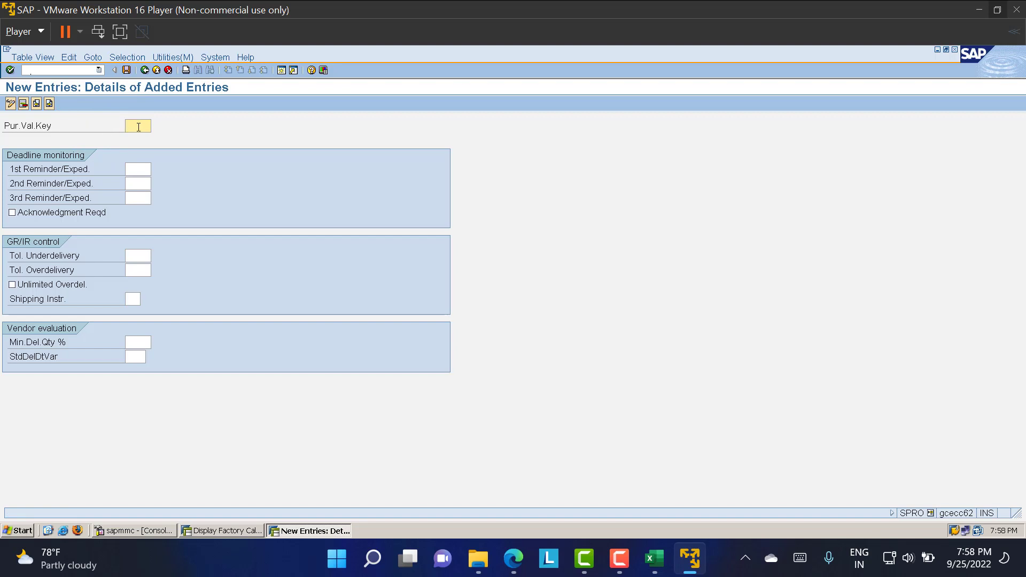
Create purchasing value key L with 1st, 2nd and 3rd reminder days of 5, 10 and 15
type("L")
left_click(137, 170)
type("5")
key("Tab")
type("10")
key("Tab")
type("15")
Enter the date 20/10/2022 in cell F22 of the notes sheet
left_click(655, 559)
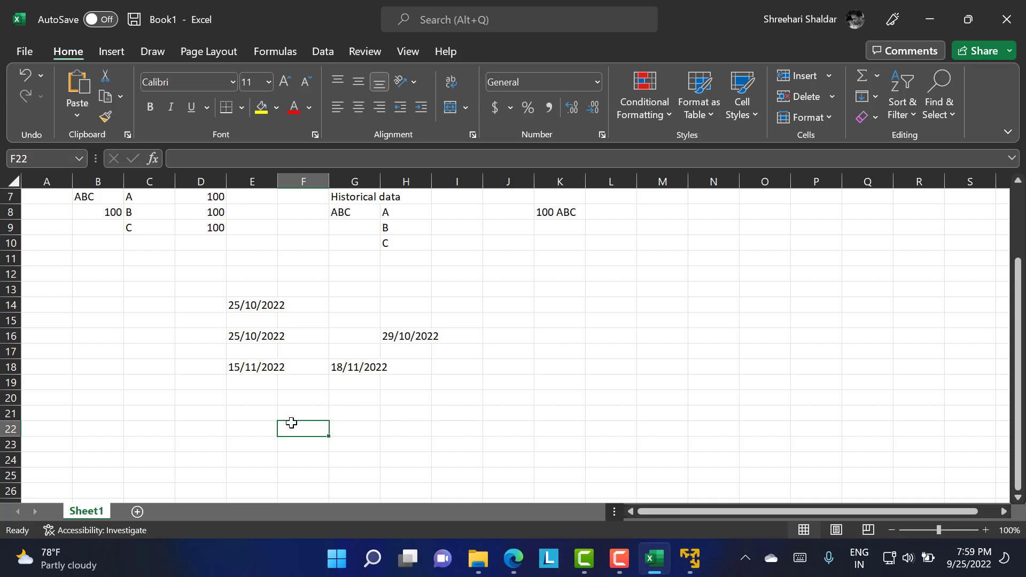
type("20th")
key("BackSpace")
key("BackSpace")
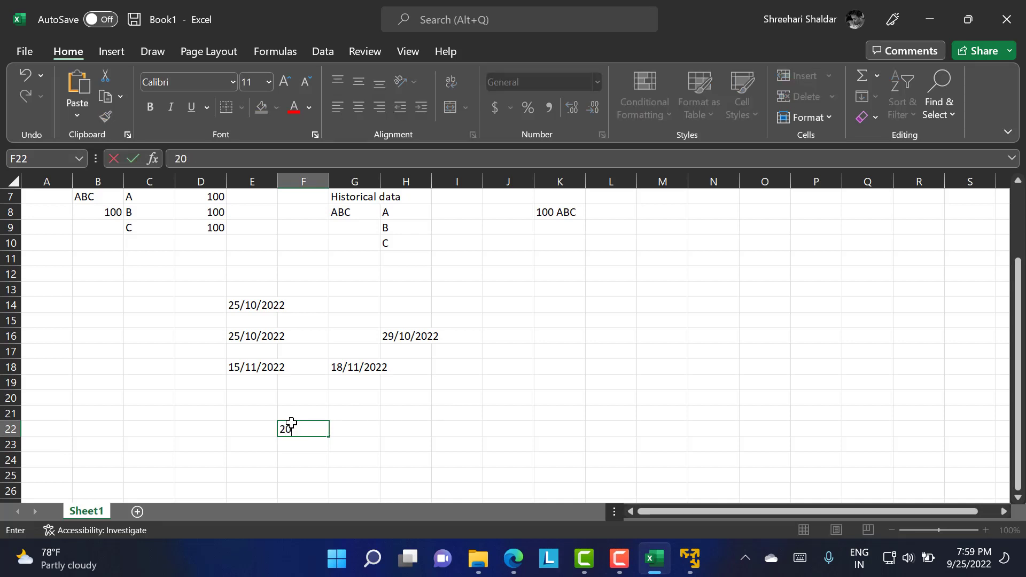
type("/10/2022")
left_click(363, 432)
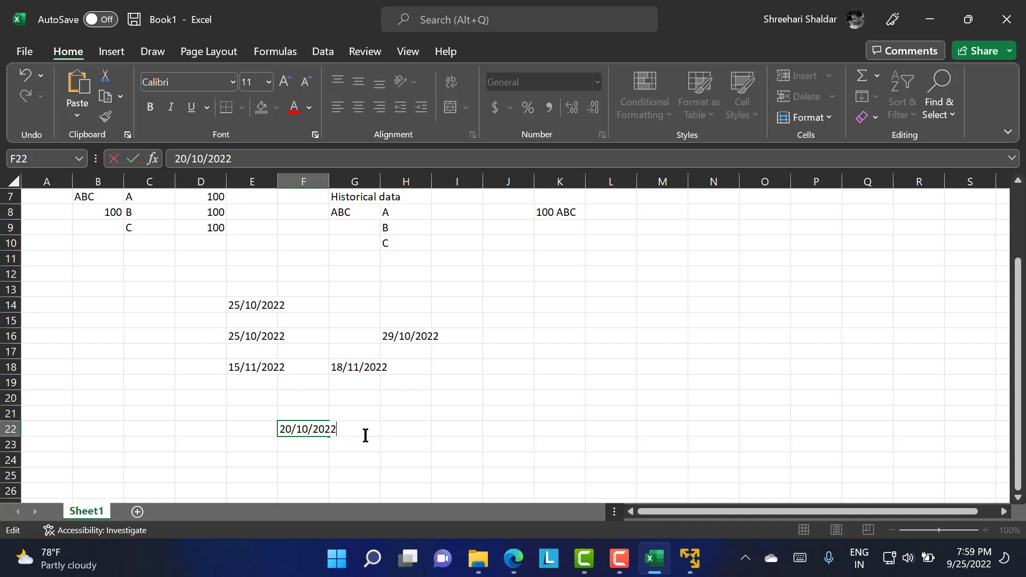
left_click(133, 430)
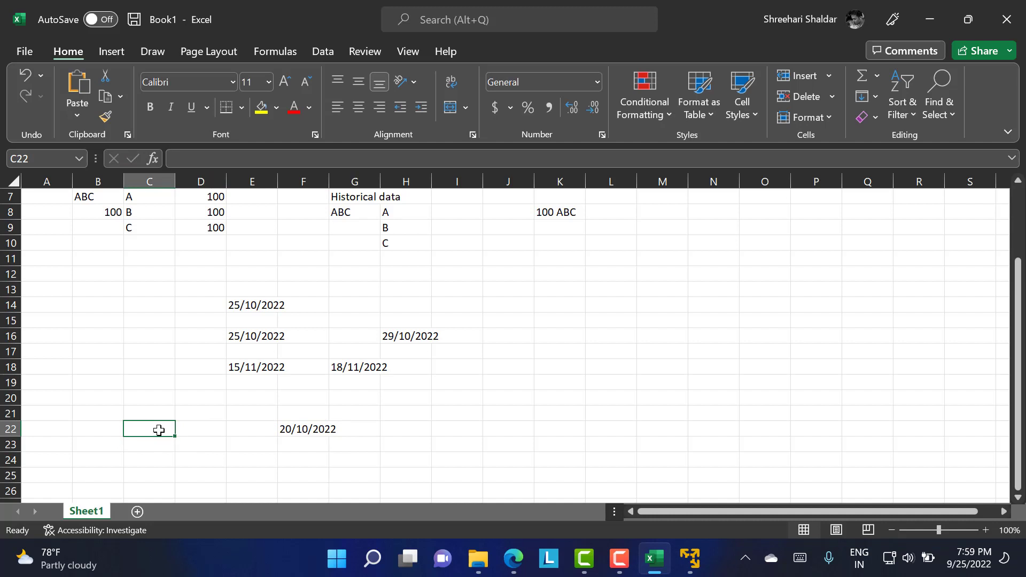
left_click(690, 559)
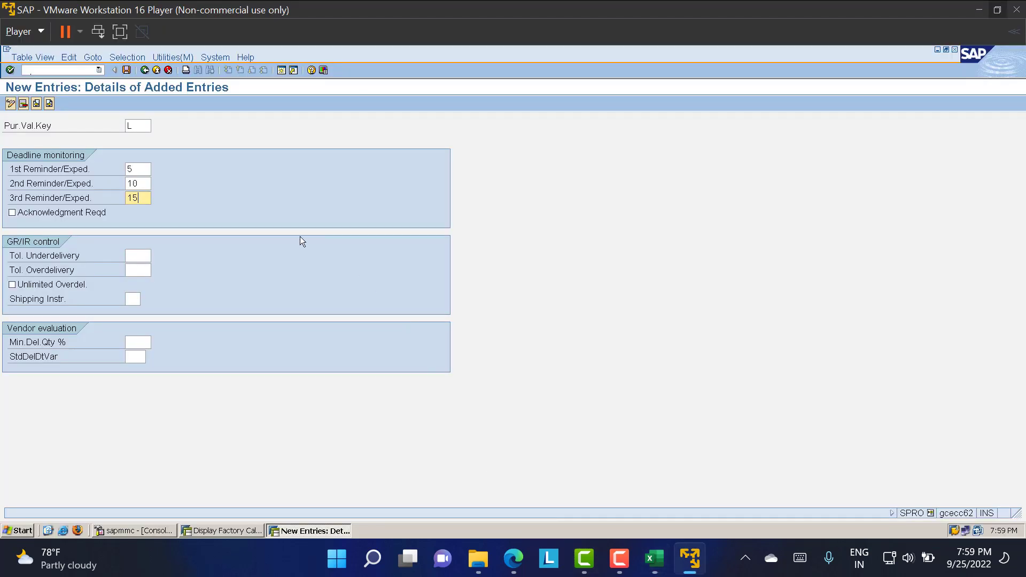
Inspect key L's empty underdelivery and overdelivery tolerance fields, then select cell J20 in Excel
key("alt+Tab")
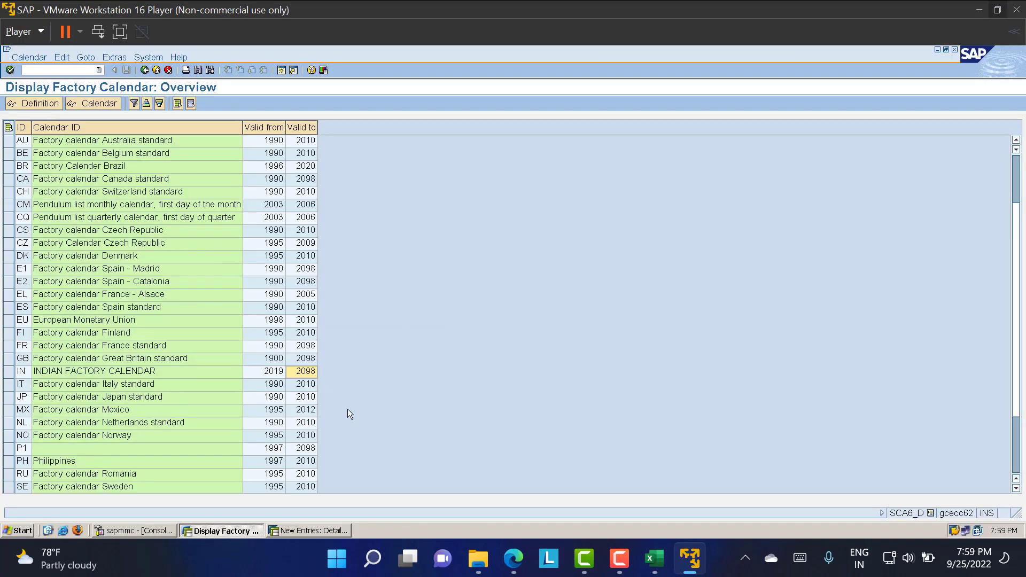
key("alt+Tab")
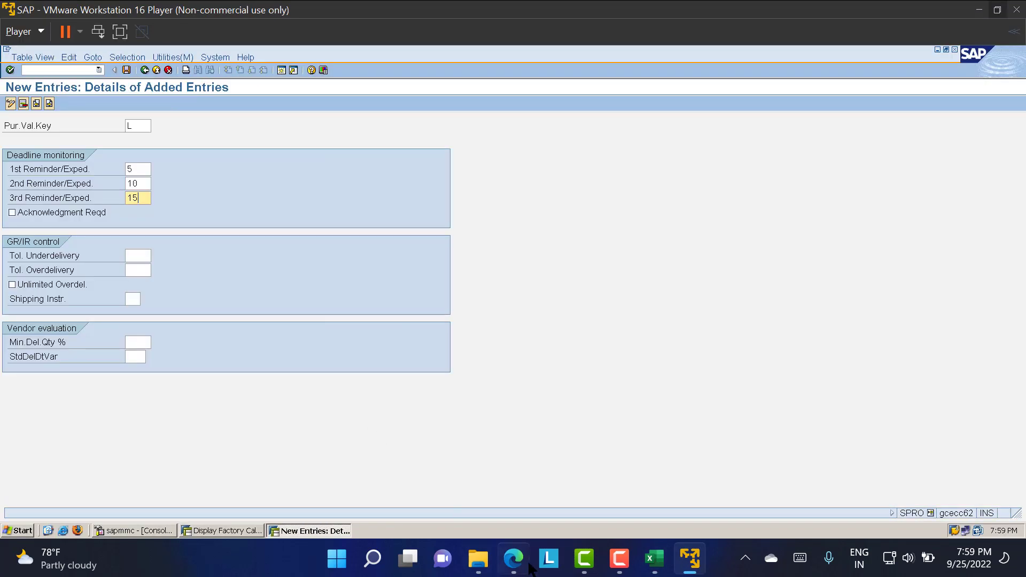
left_click(654, 558)
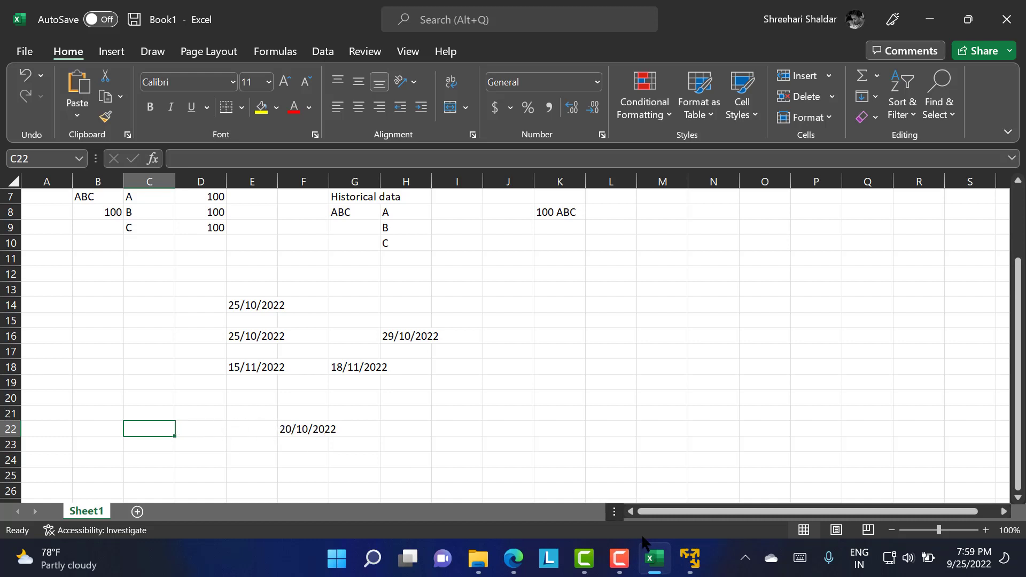
left_click(690, 558)
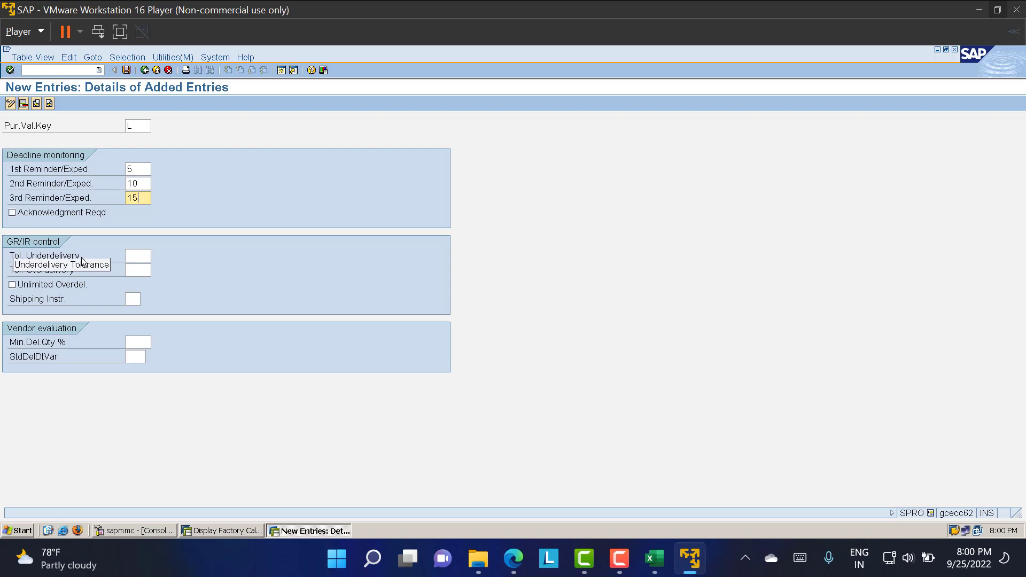
left_click(140, 256)
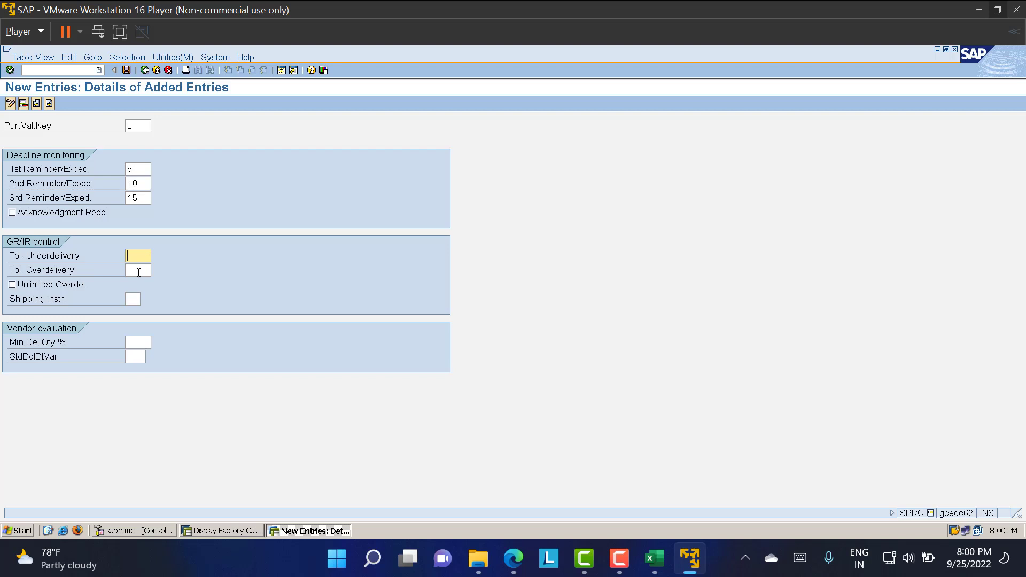
left_click(139, 272)
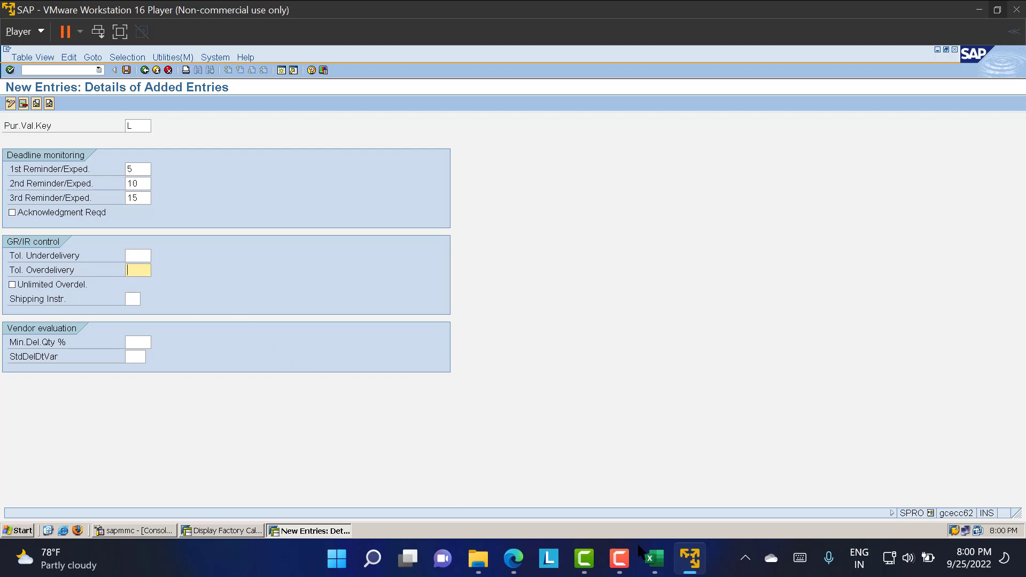
left_click(653, 559)
left_click(496, 398)
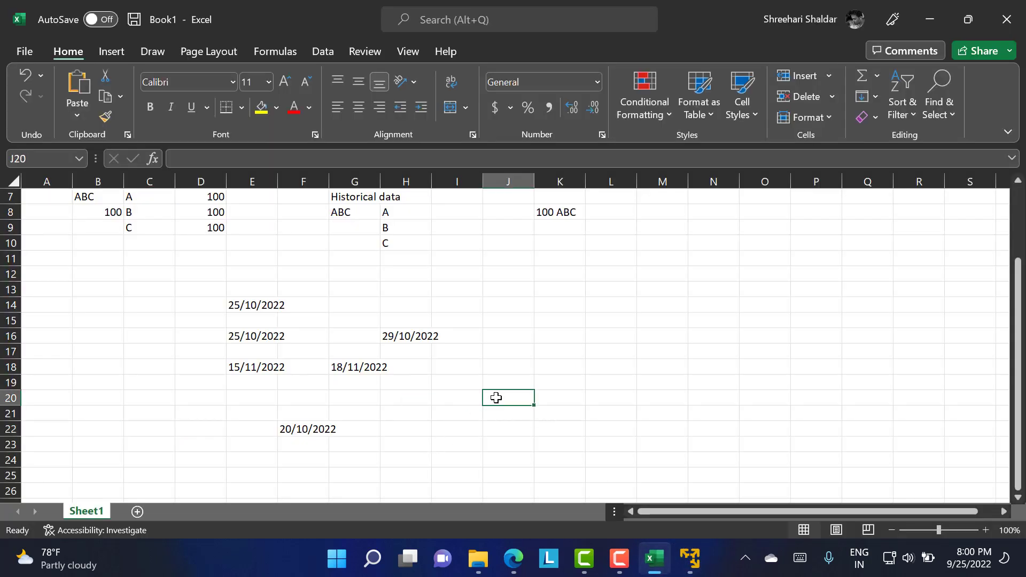
Enter order quantity 100 in J20, tolerance 5 in L20 and upper limit 105 in L22
type("100")
key("Tab")
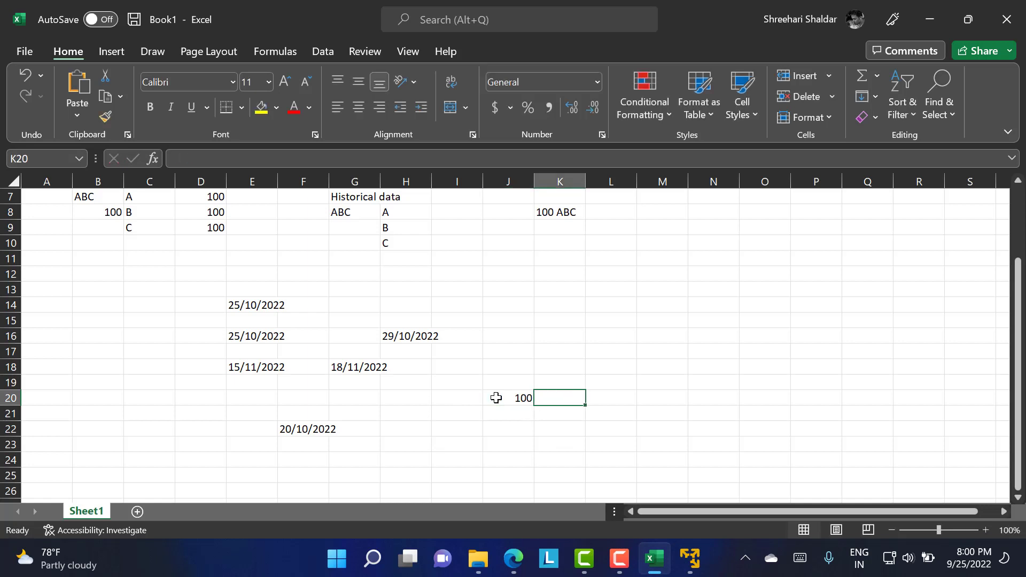
key("Tab")
type("5")
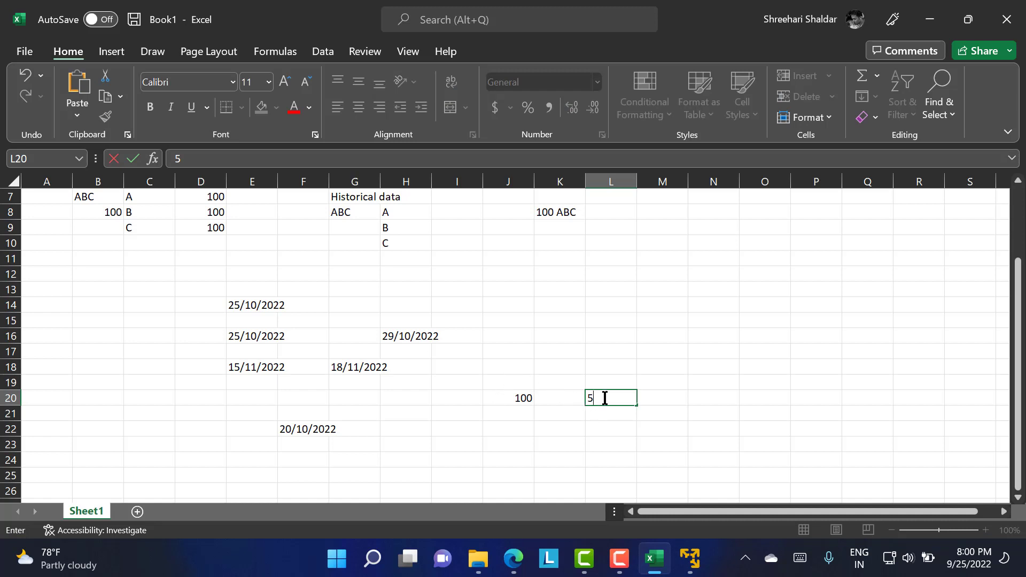
left_click(596, 435)
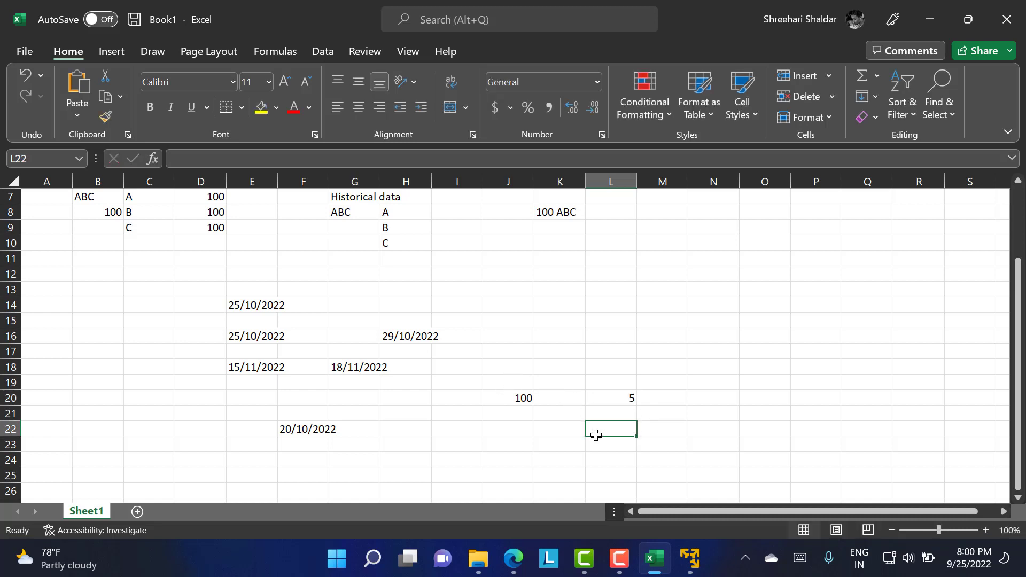
type("105")
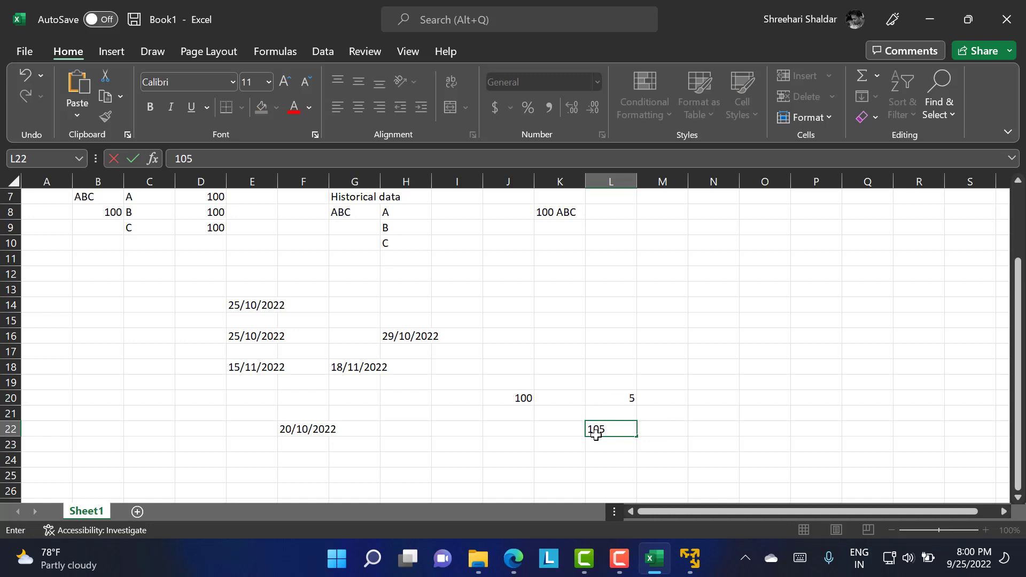
key("Return")
left_click(628, 430)
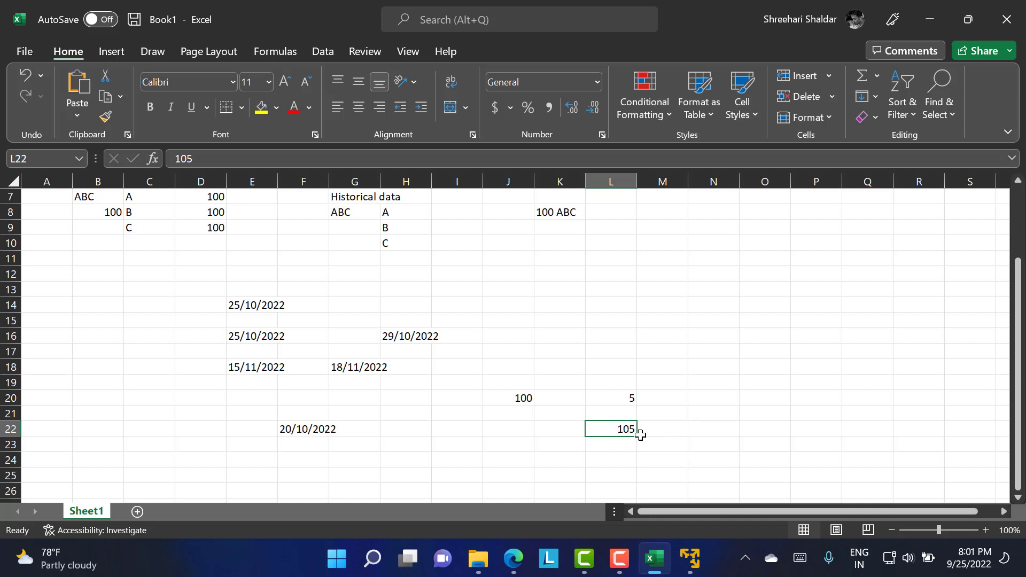
Enter the lower tolerance limit 95 in cell L18 and review the figures
left_click(620, 365)
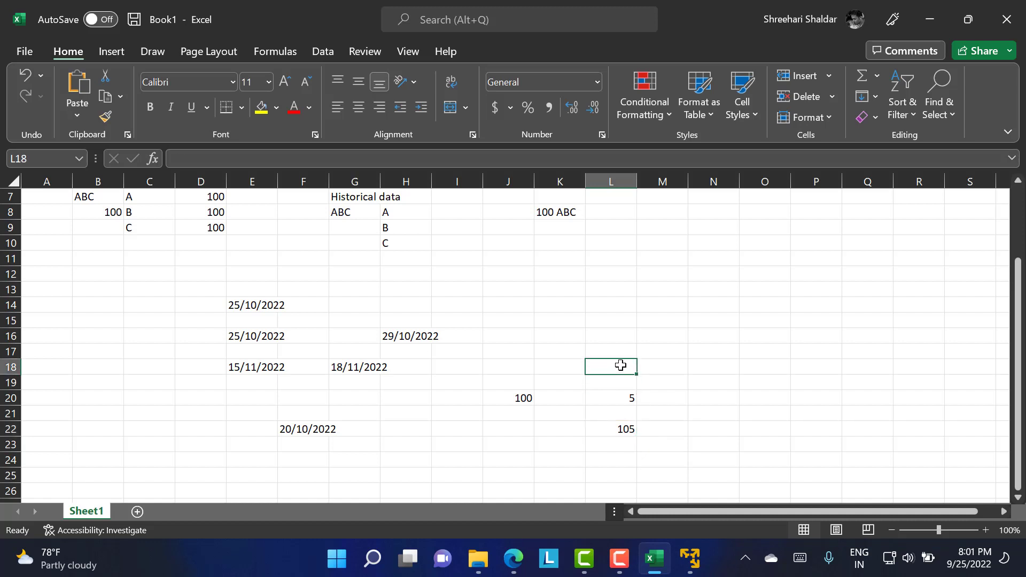
type("95")
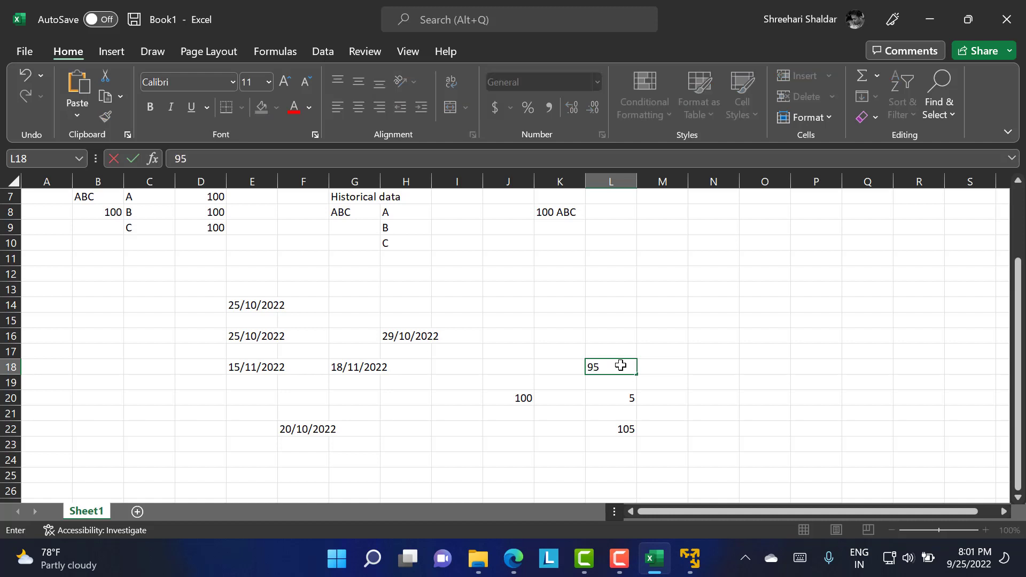
left_click(677, 322)
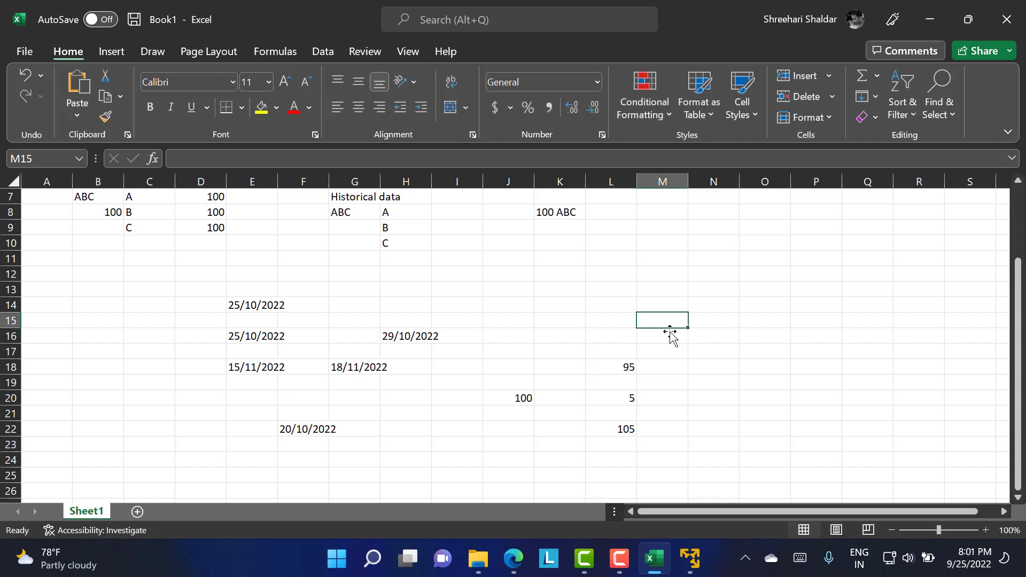
left_click(522, 395)
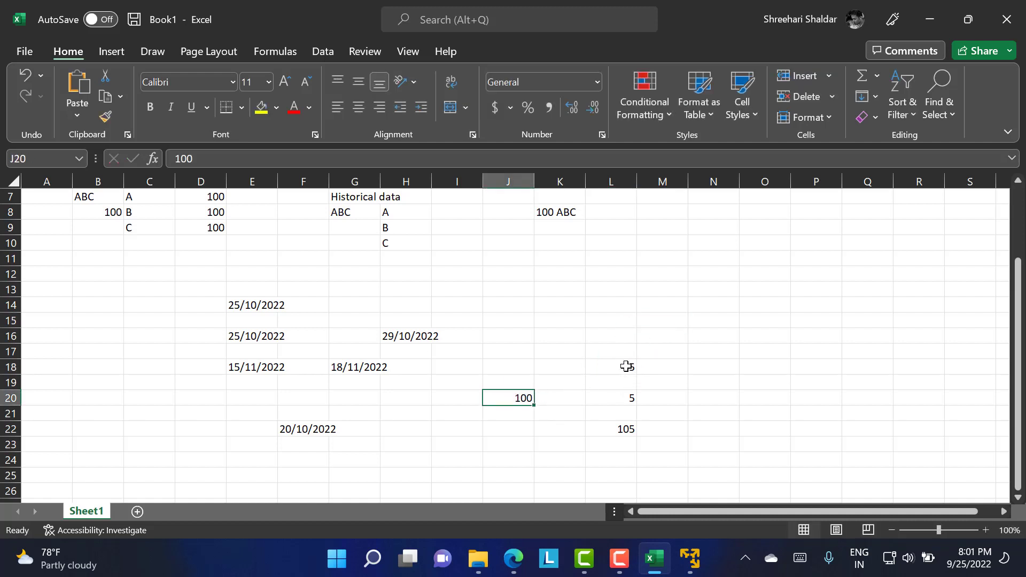
left_click(667, 340)
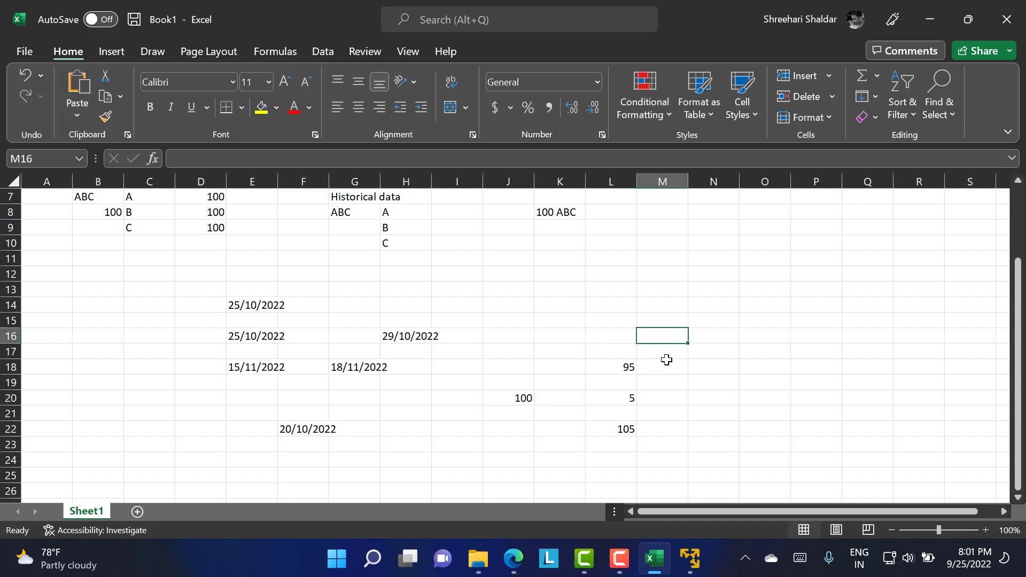
left_click(626, 368)
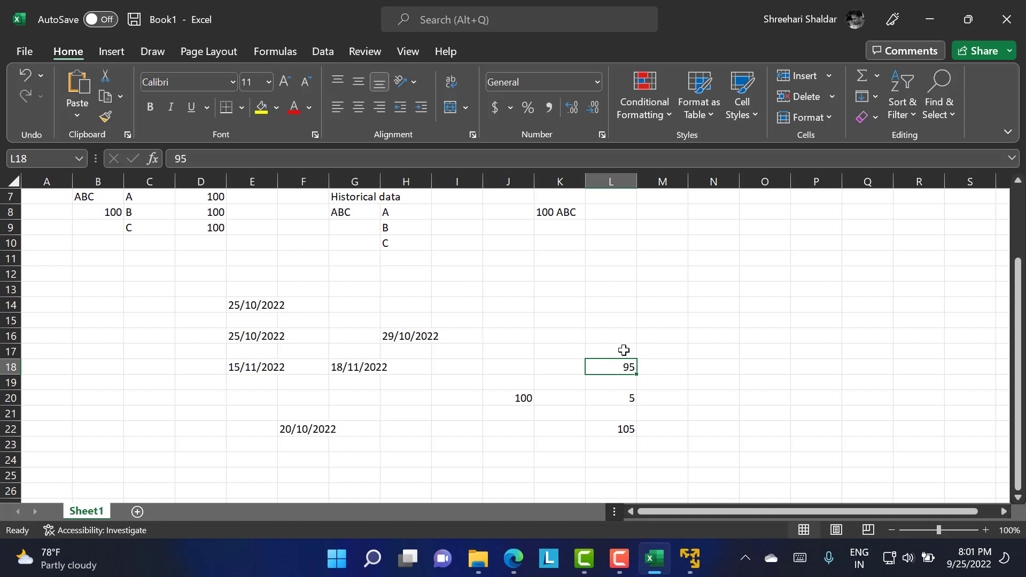
Confirm and save purchasing value key L with reminder days 5, 10 and 15
left_click(690, 558)
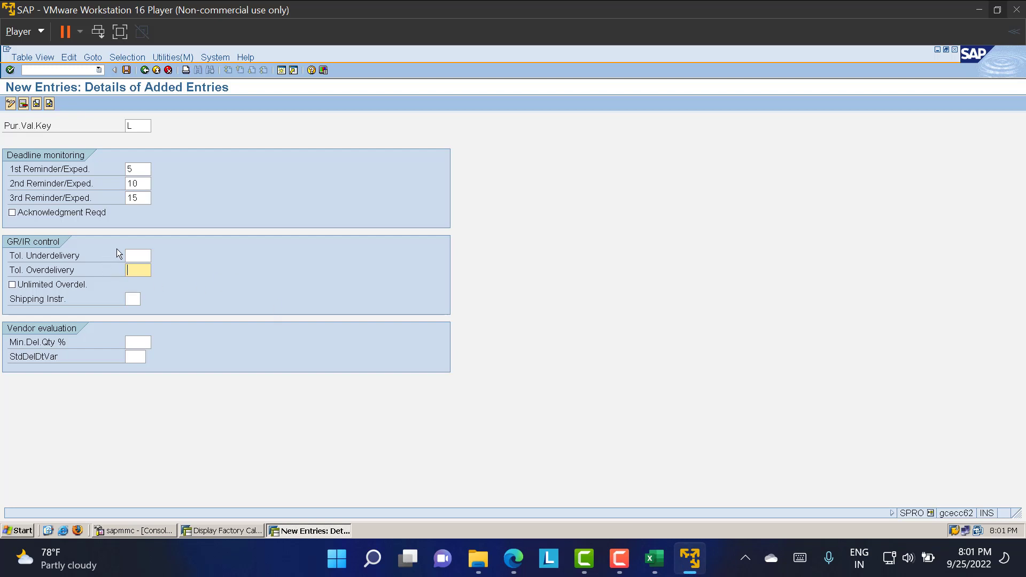
left_click(139, 269)
key("Return")
left_click(126, 71)
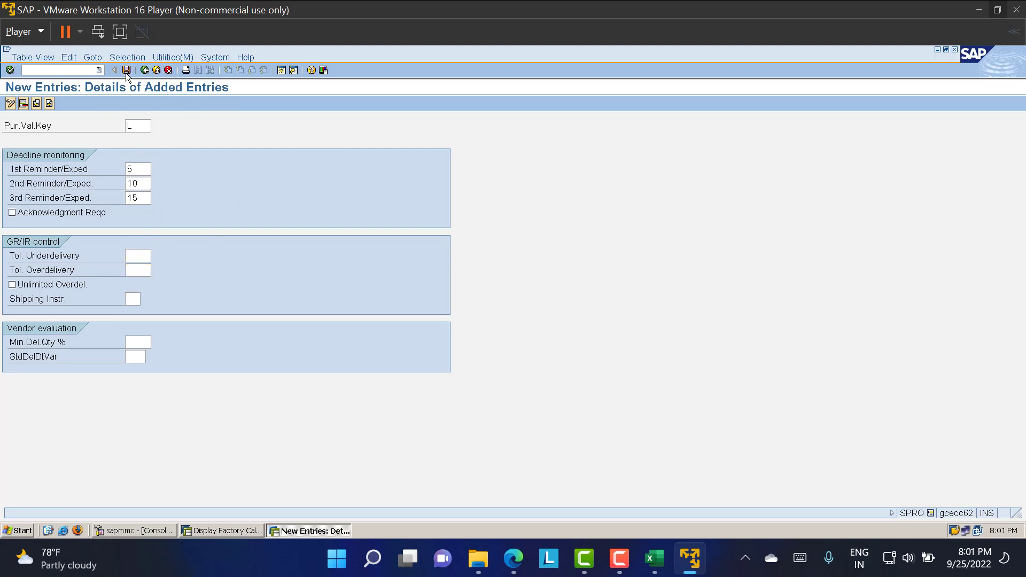